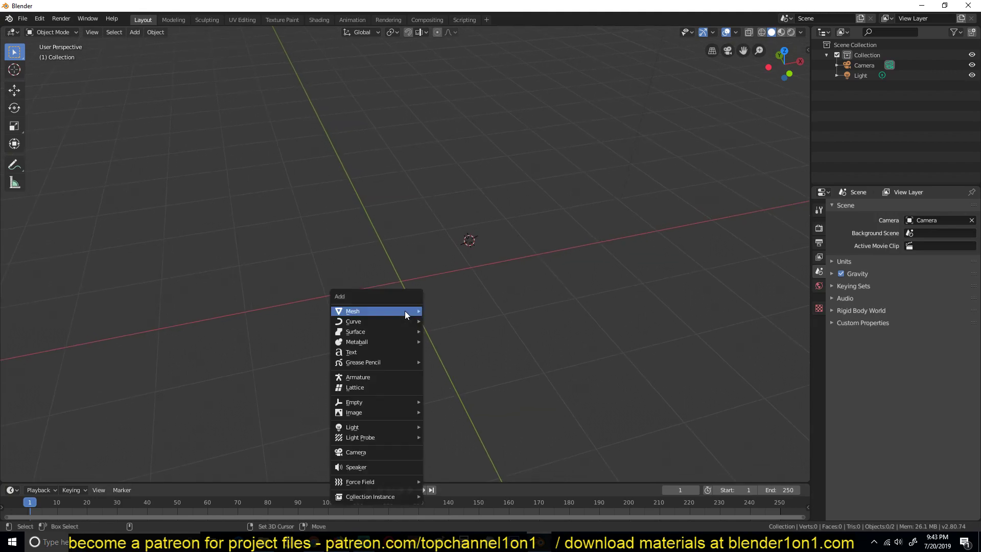
# - Add a cube mesh and view it from above
pyautogui.click(452, 321)
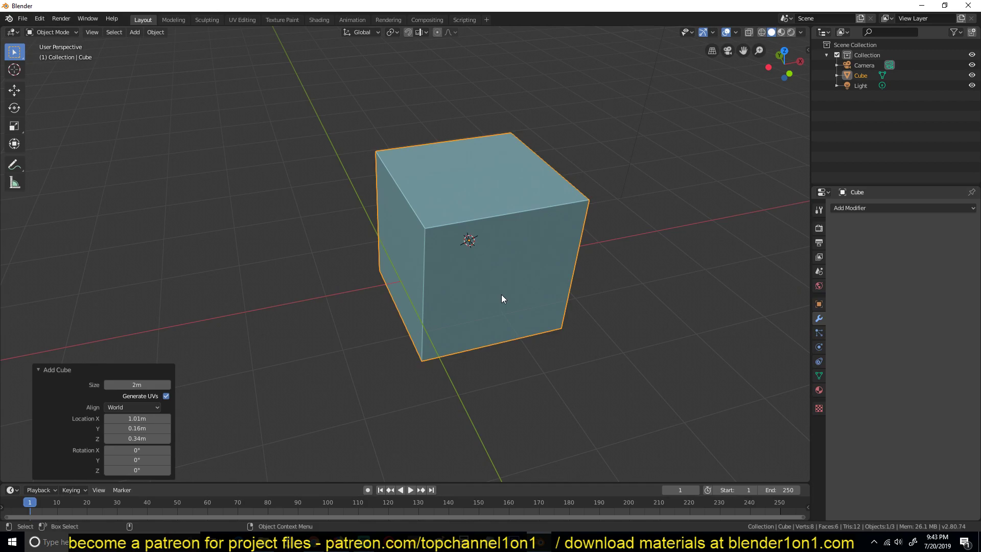
pyautogui.moveTo(435, 199); pyautogui.dragTo(422, 213, button='middle')
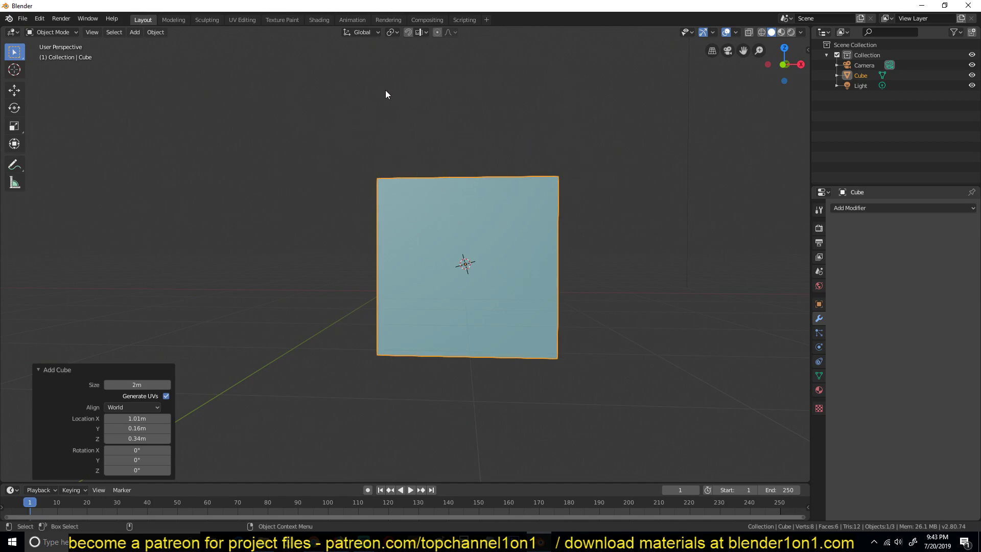
pyautogui.press('KP_7')
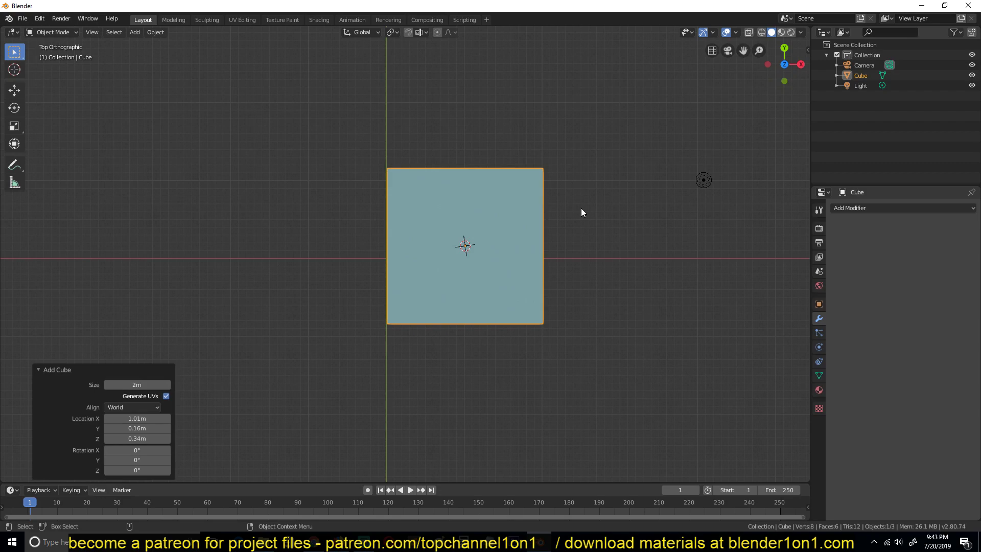
pyautogui.moveTo(574, 212); pyautogui.dragTo(504, 278, button='middle')
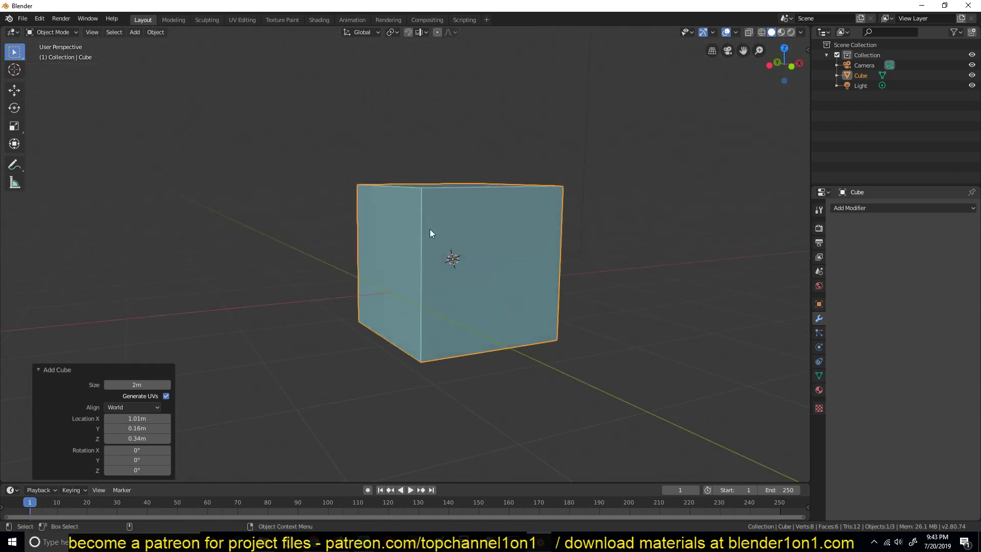
pyautogui.press('KP_7')
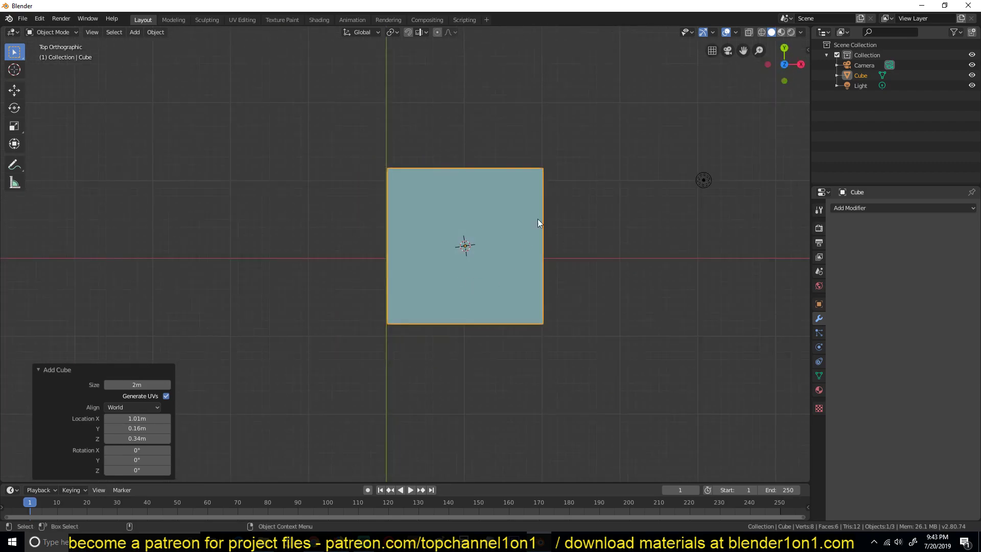
# - Clear the cube's location to the origin and raise it 1.06 m along Z
pyautogui.hotkey('alt', 'g')
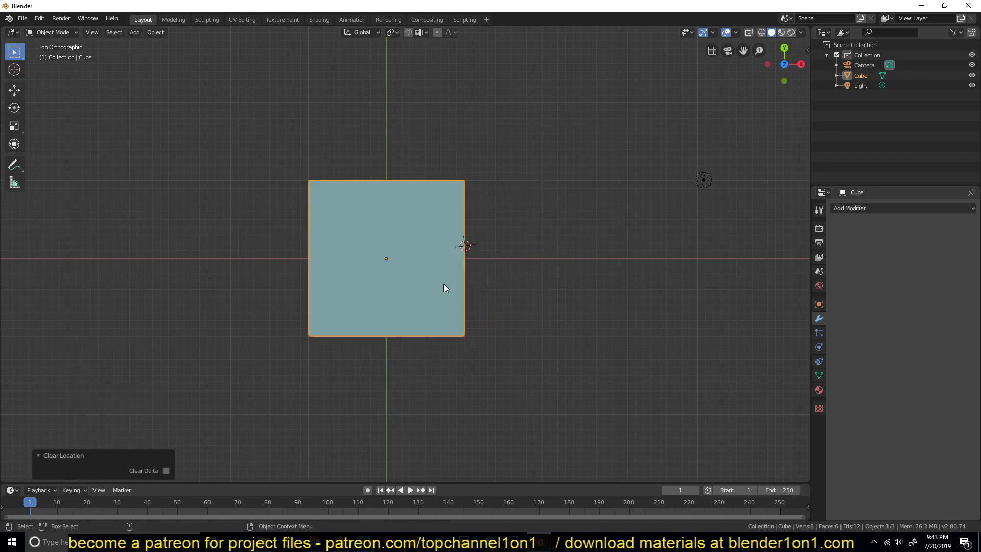
pyautogui.moveTo(451, 269); pyautogui.dragTo(479, 249, button='middle')
pyautogui.press('g')
pyautogui.press('z')
pyautogui.click(411, 226)
pyautogui.keyDown('shift'); pyautogui.moveTo(411, 227); pyautogui.dragTo(433, 313, button='middle'); pyautogui.keyUp('shift')
# - Enter Edit Mode in face select mode and select the cube's top face
pyautogui.press('Tab')
pyautogui.press('3')
pyautogui.click(404, 213)
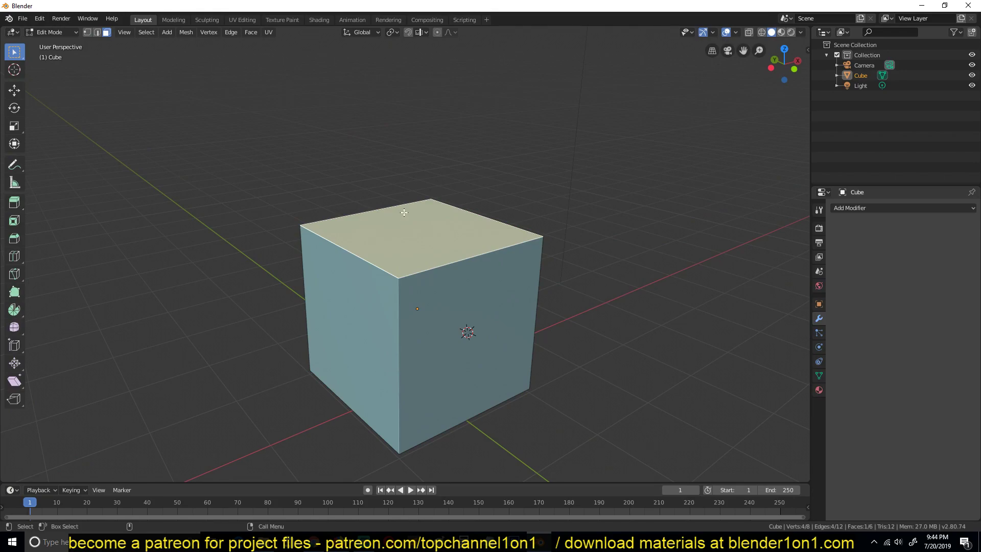
# - Extrude the cube's top face 0.269 m straight up
pyautogui.press('e')
pyautogui.click(411, 190)
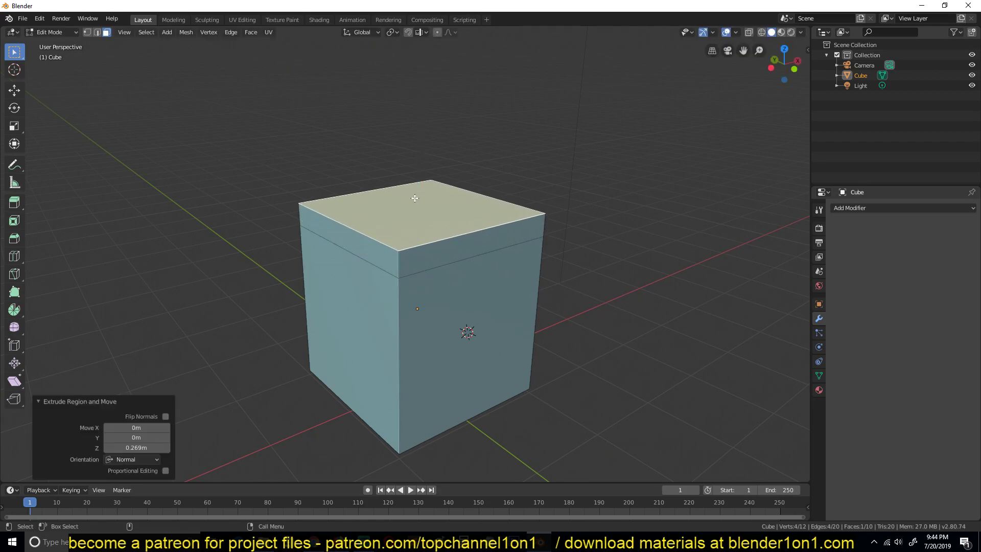
pyautogui.moveTo(406, 210); pyautogui.dragTo(358, 198, button='middle')
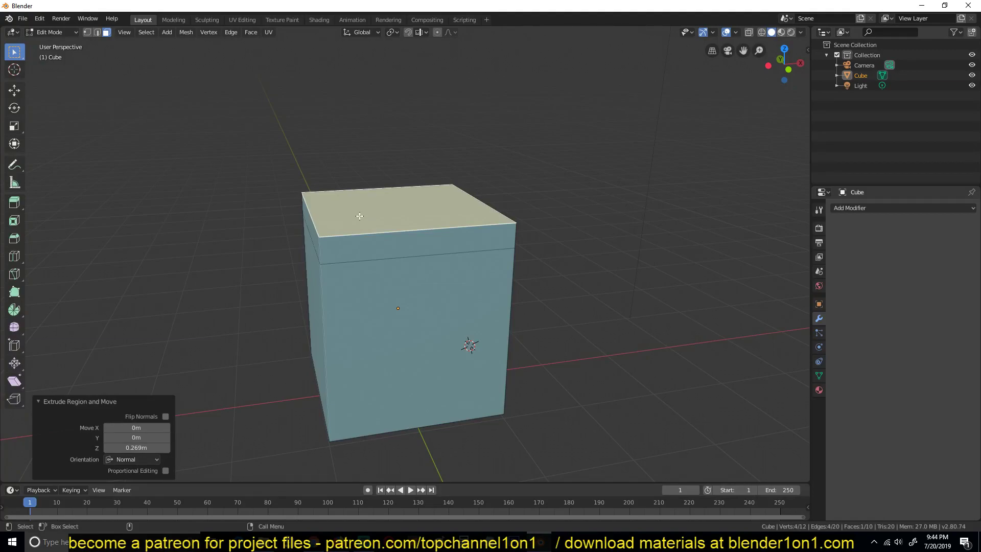
pyautogui.moveTo(359, 215); pyautogui.dragTo(431, 249, button='middle')
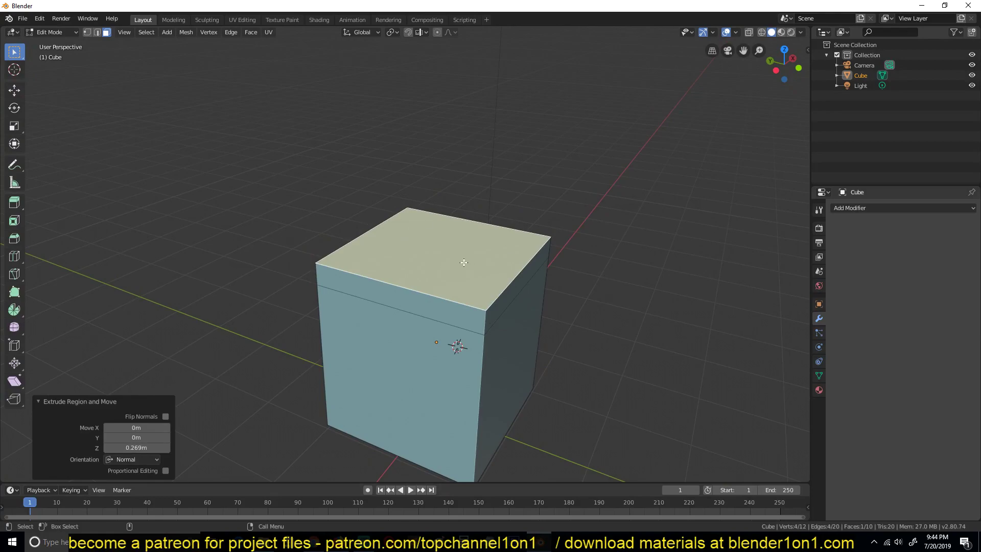
pyautogui.scroll(4, 467, 263)
# - Try subdividing the top face, then undo the subdivision
pyautogui.rightClick(377, 232)
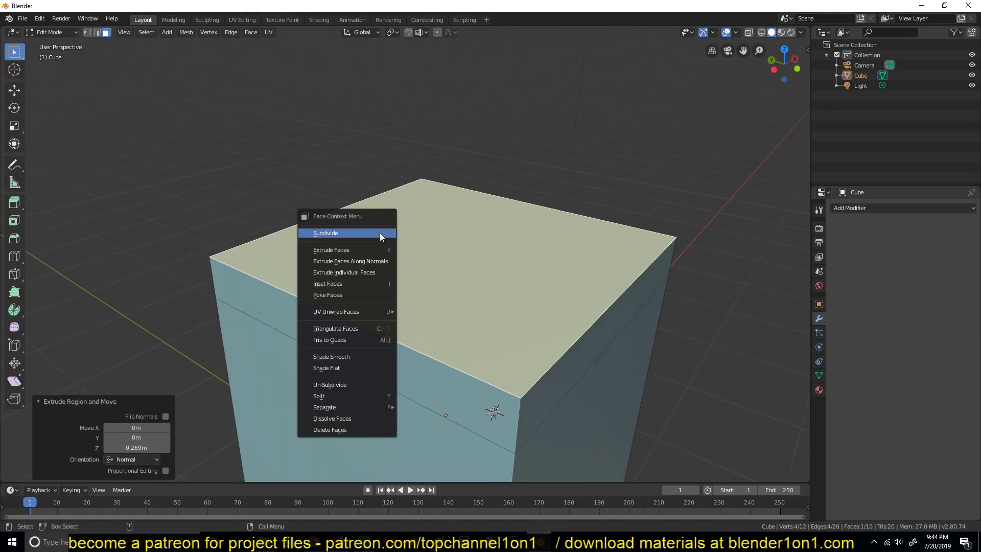
pyautogui.click(379, 232)
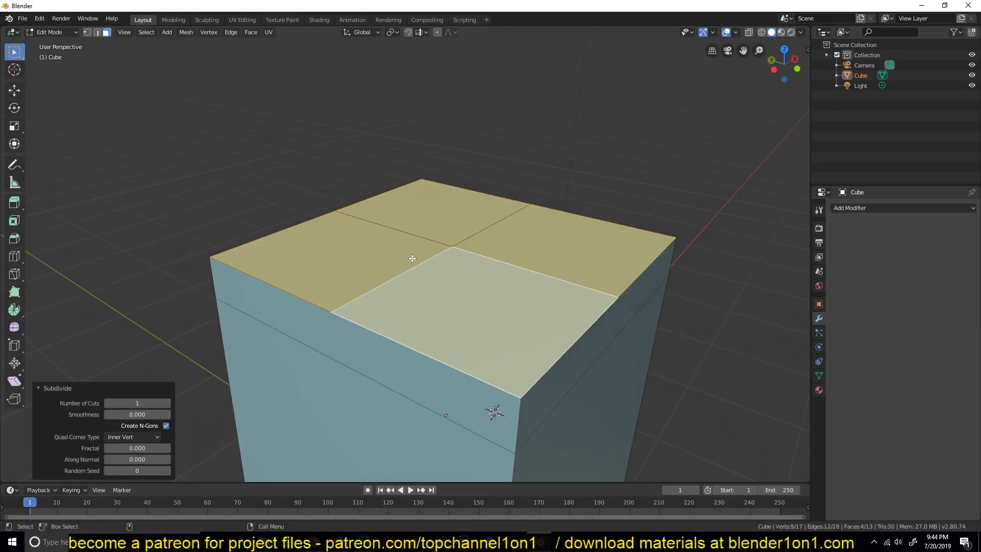
pyautogui.scroll(-3, 411, 259)
pyautogui.moveTo(411, 258); pyautogui.dragTo(366, 262, button='middle')
pyautogui.scroll(3, 367, 262)
pyautogui.hotkey('ctrl', 'z')
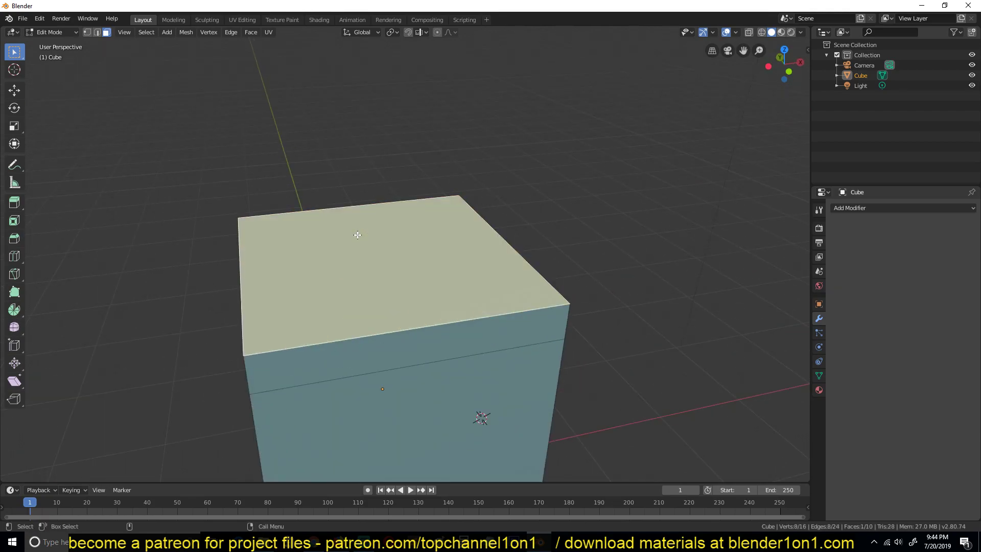
pyautogui.moveTo(323, 256); pyautogui.dragTo(85, 168, button='middle')
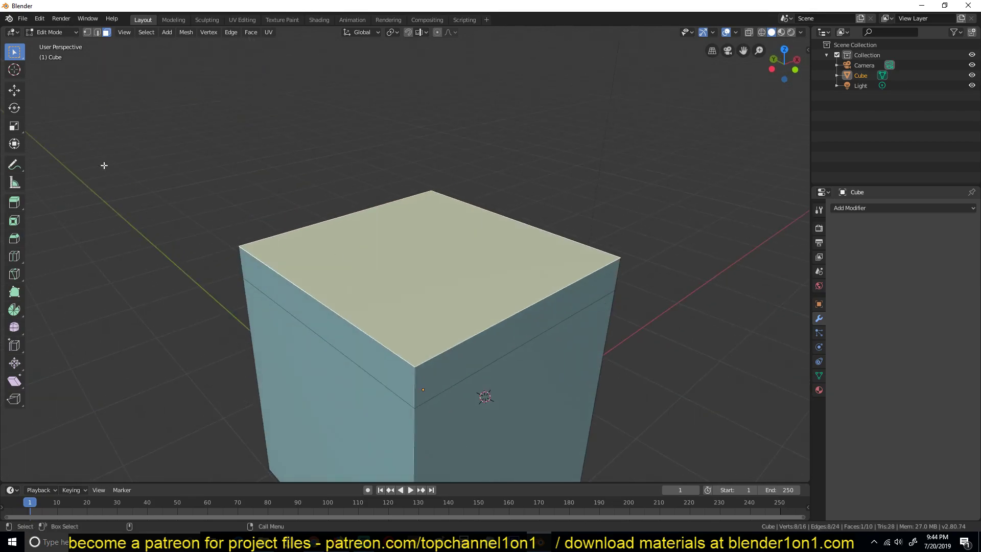
pyautogui.moveTo(429, 254); pyautogui.dragTo(335, 288, button='middle')
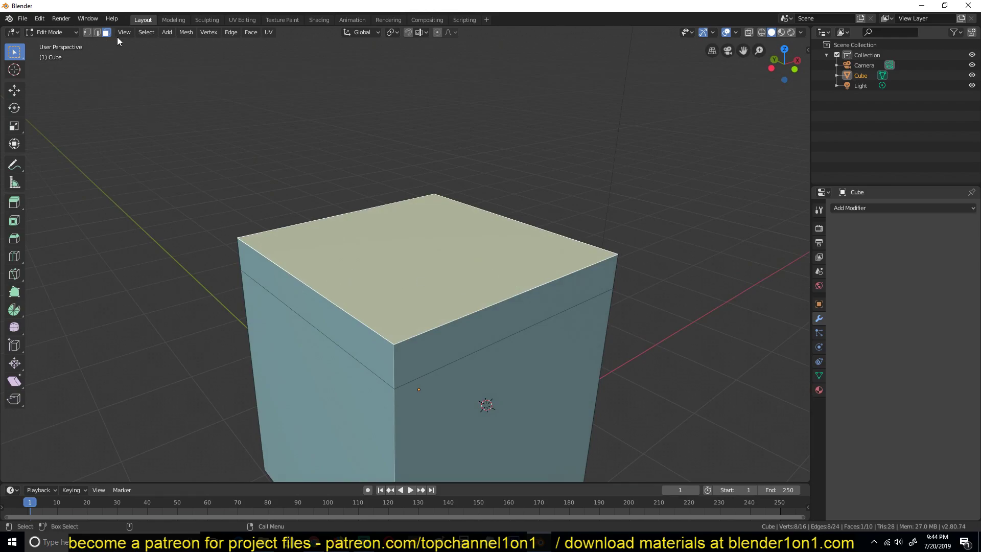
# - In vertex mode, apply To Sphere at factor 1 to round the top into an octagon
pyautogui.click(88, 31)
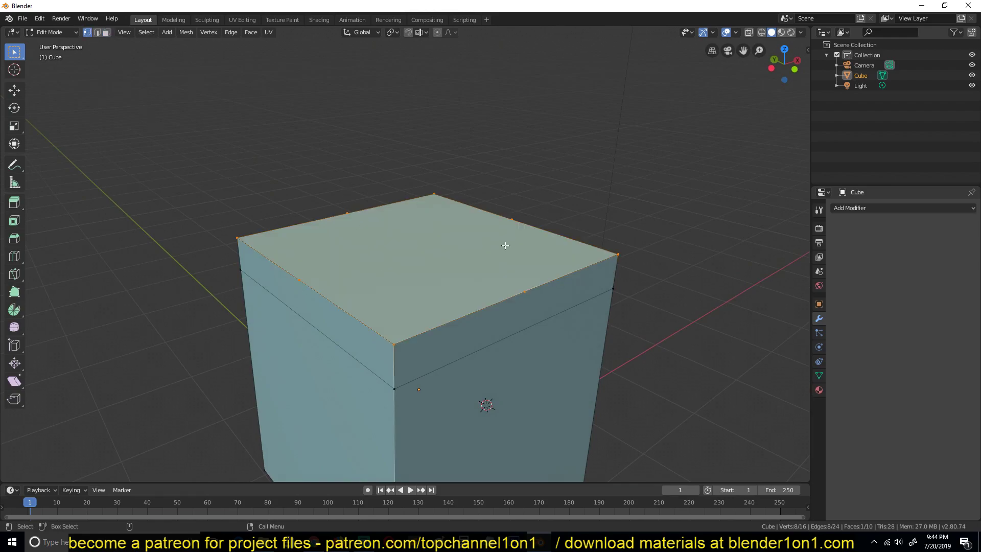
pyautogui.scroll(-3, 447, 261)
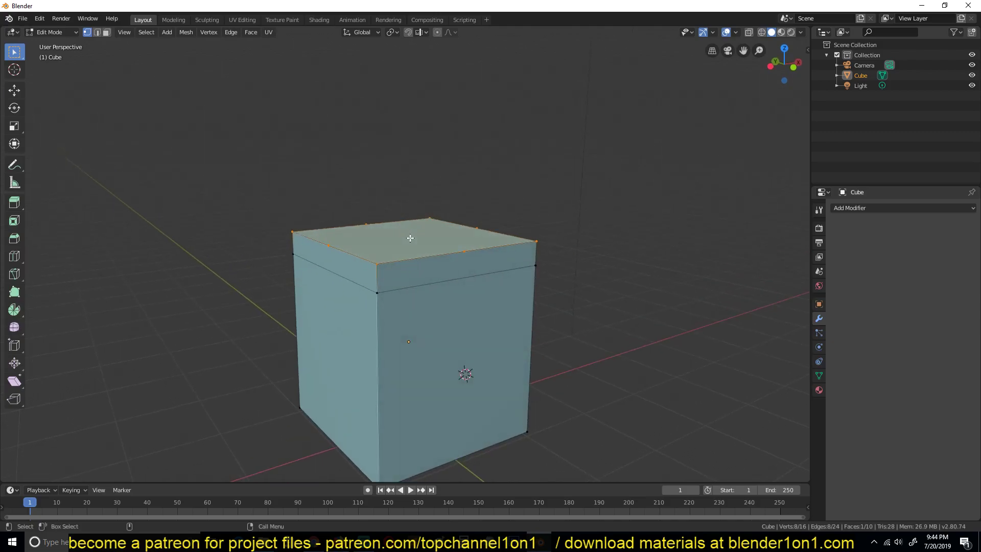
pyautogui.scroll(2, 410, 238)
pyautogui.press('alt')
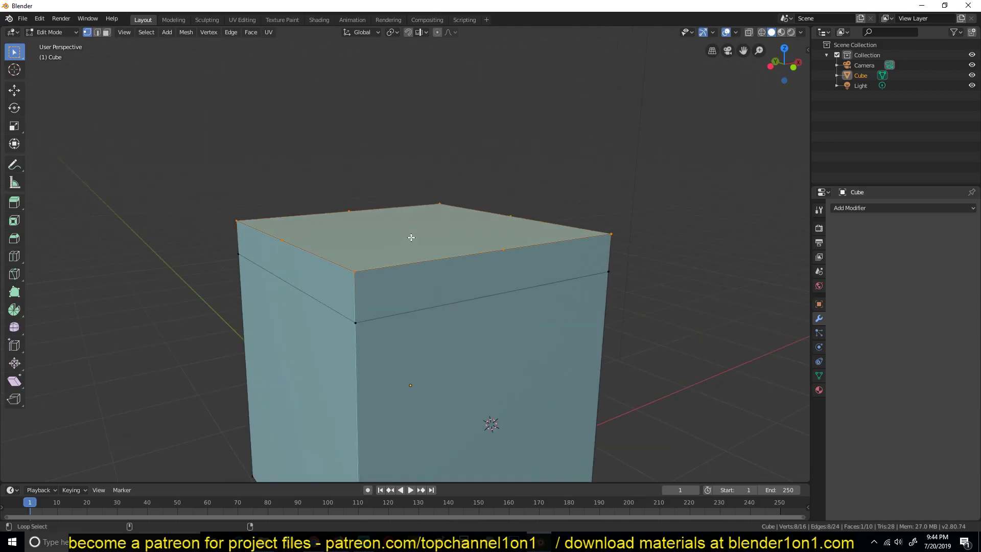
pyautogui.hotkey('shift', 'alt', 's')
pyautogui.write('1')
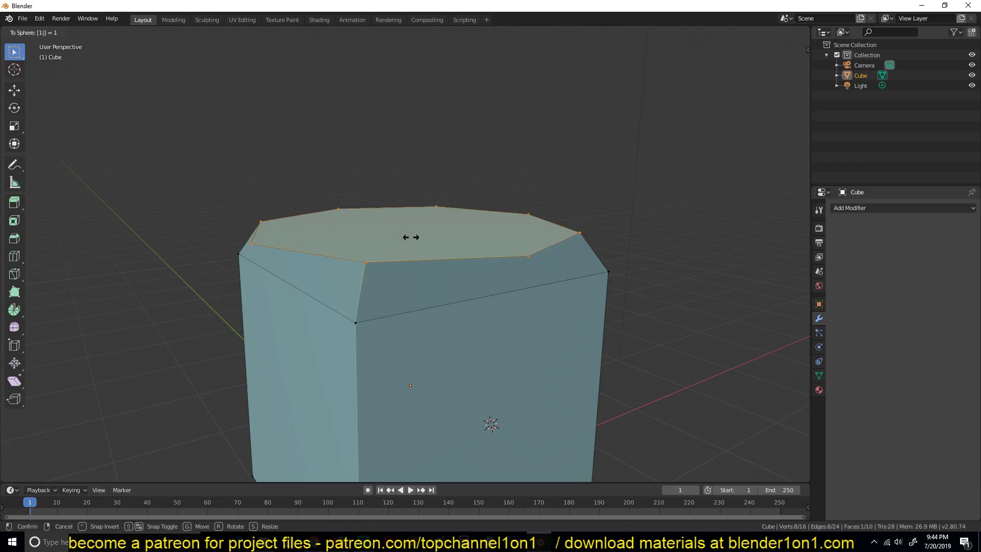
pyautogui.press('Escape')
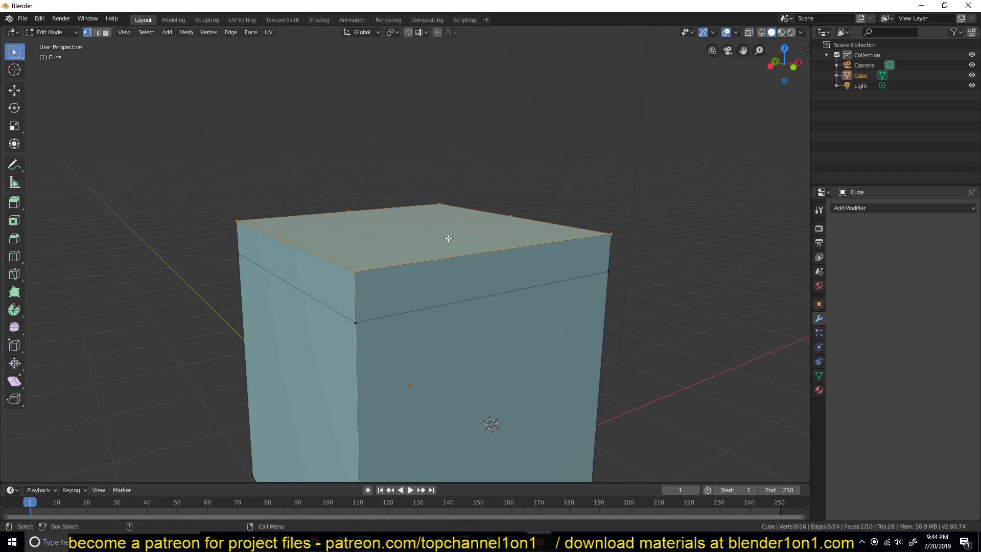
pyautogui.hotkey('shift', 'alt', 's')
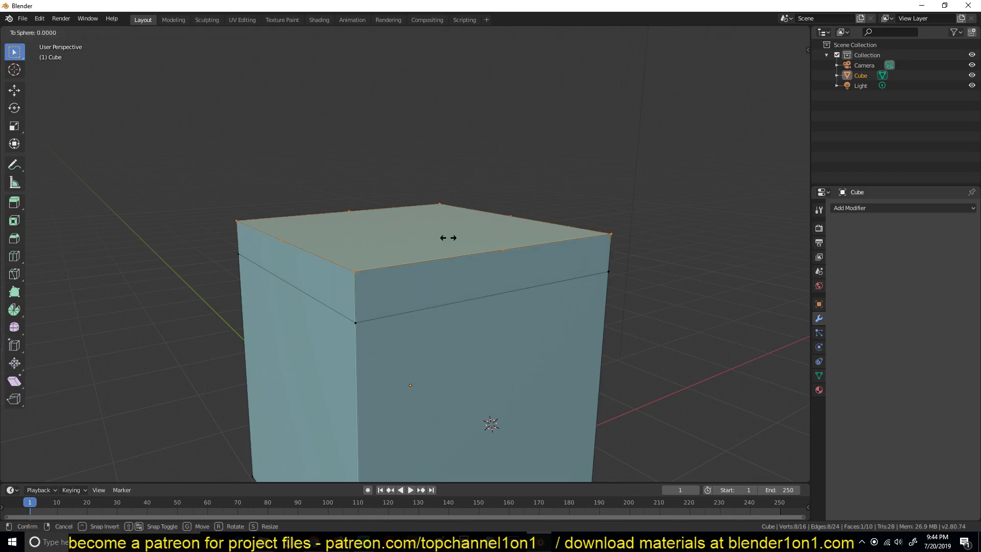
pyautogui.write('1')
pyautogui.press('Return')
pyautogui.moveTo(448, 238); pyautogui.dragTo(448, 309, button='middle')
pyautogui.moveTo(385, 261); pyautogui.dragTo(330, 171, button='middle')
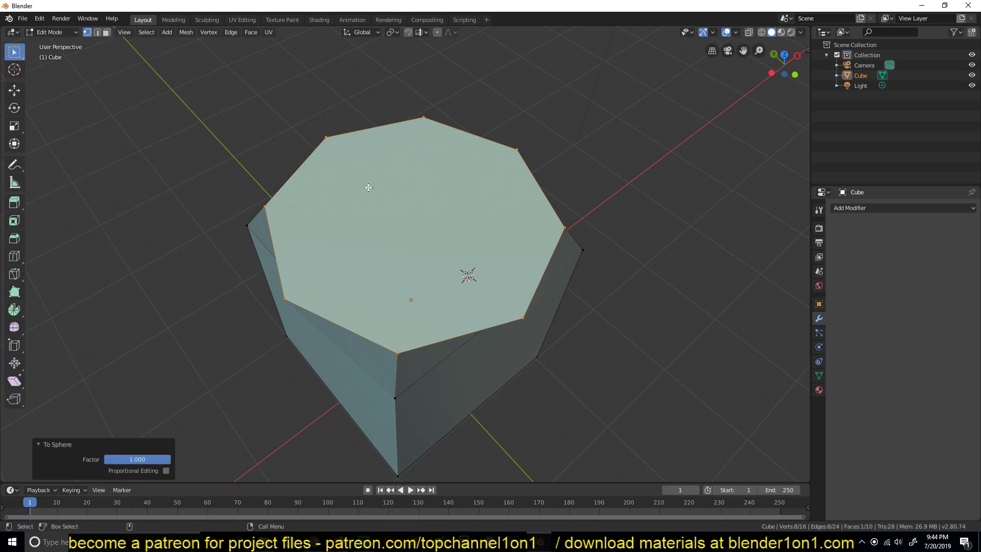
# - Subdivide the octagonal top and spherize it at factor 1 into a 16-sided circle
pyautogui.rightClick(348, 167)
pyautogui.click(349, 166)
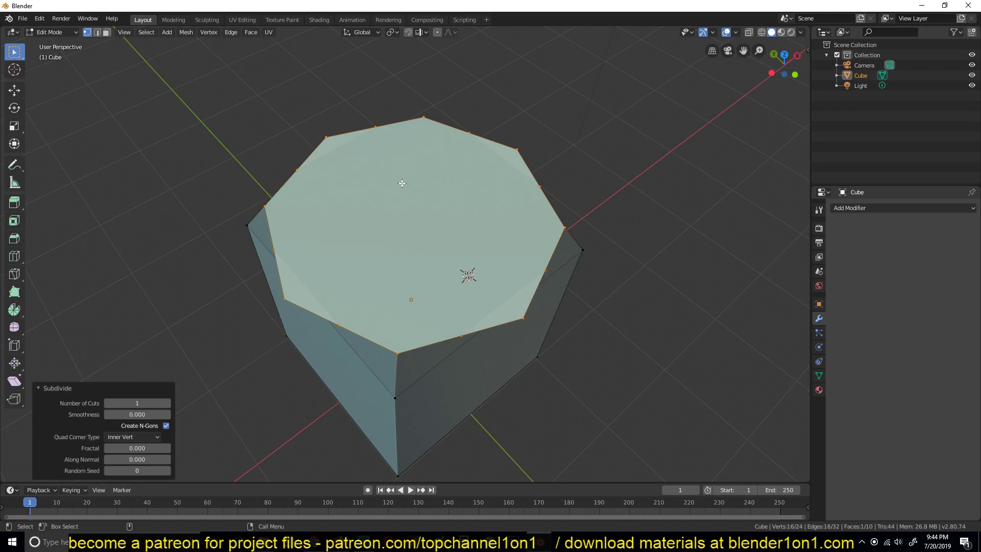
pyautogui.hotkey('shift', 'alt', 's')
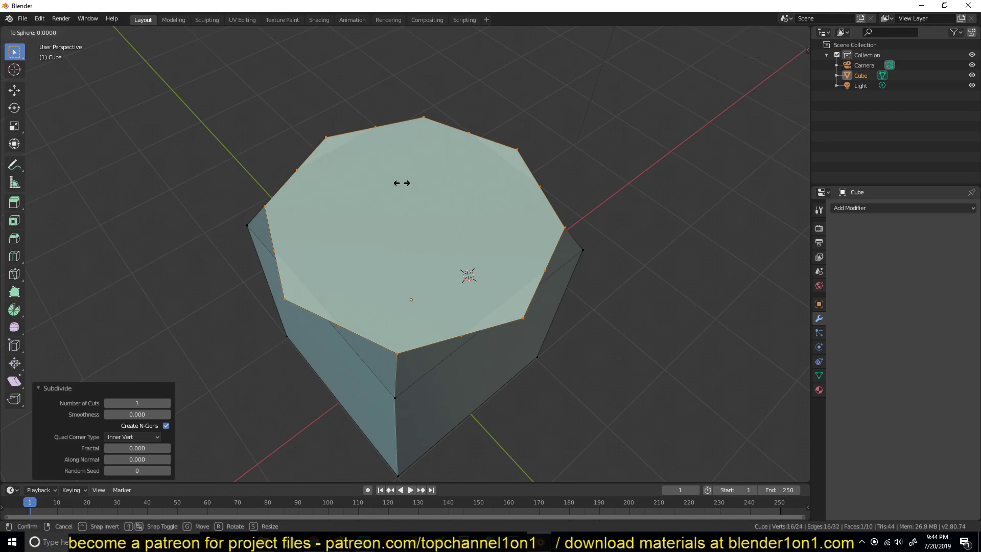
pyautogui.write('1')
pyautogui.press('Return')
pyautogui.moveTo(400, 180); pyautogui.dragTo(370, 209, button='middle')
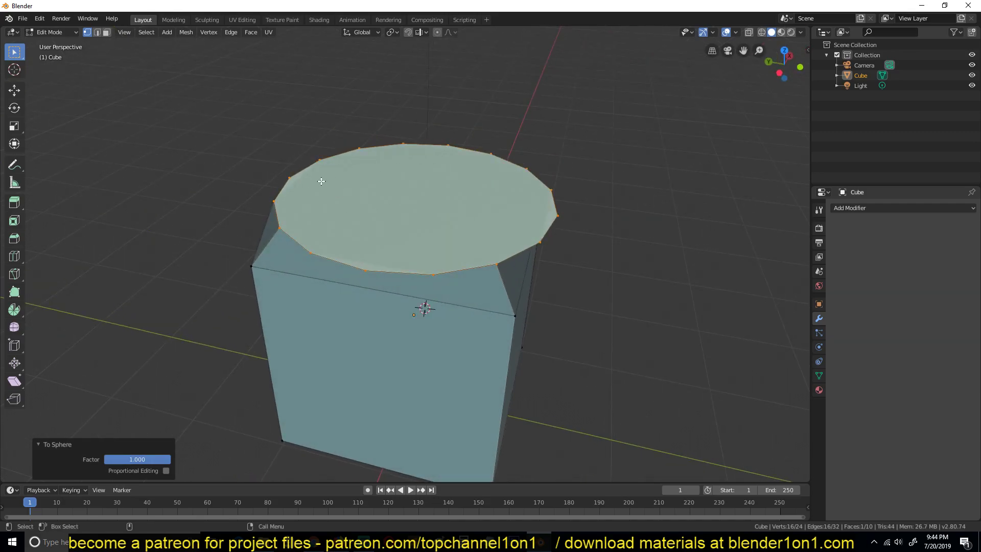
pyautogui.press('KP_7')
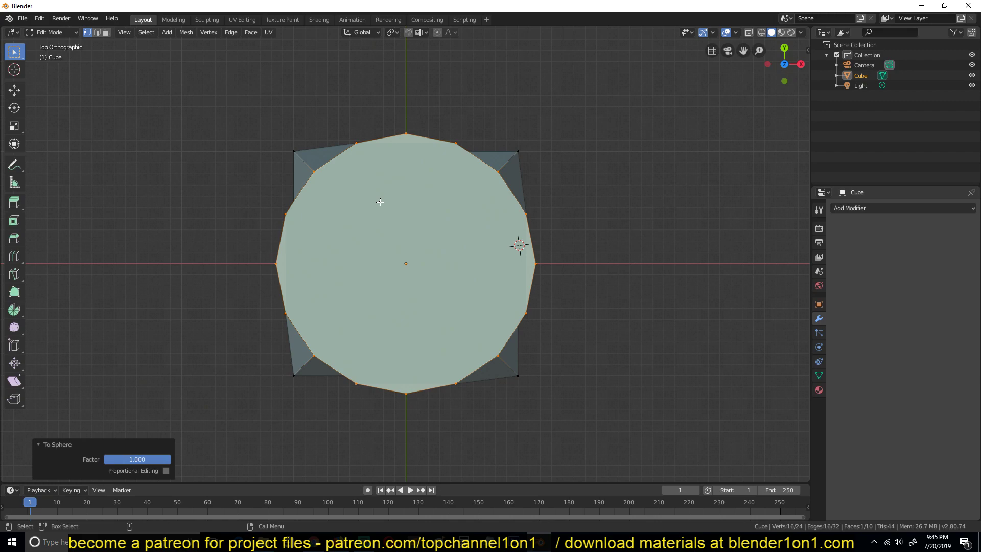
# - Add centred loop cuts on two sides of the cube
pyautogui.moveTo(381, 217); pyautogui.dragTo(446, 232, button='middle')
pyautogui.hotkey('ctrl', 'r')
pyautogui.scroll(1, 438, 235)
pyautogui.click(437, 234)
pyautogui.rightClick(438, 235)
pyautogui.hotkey('ctrl', 'r')
pyautogui.scroll(1, 455, 267)
pyautogui.click(456, 267)
pyautogui.rightClick(458, 268)
# - Join top rim vertices to the new cut vertices, splitting the top faces with edges
pyautogui.hotkey('alt', 'a')
pyautogui.click(446, 233)
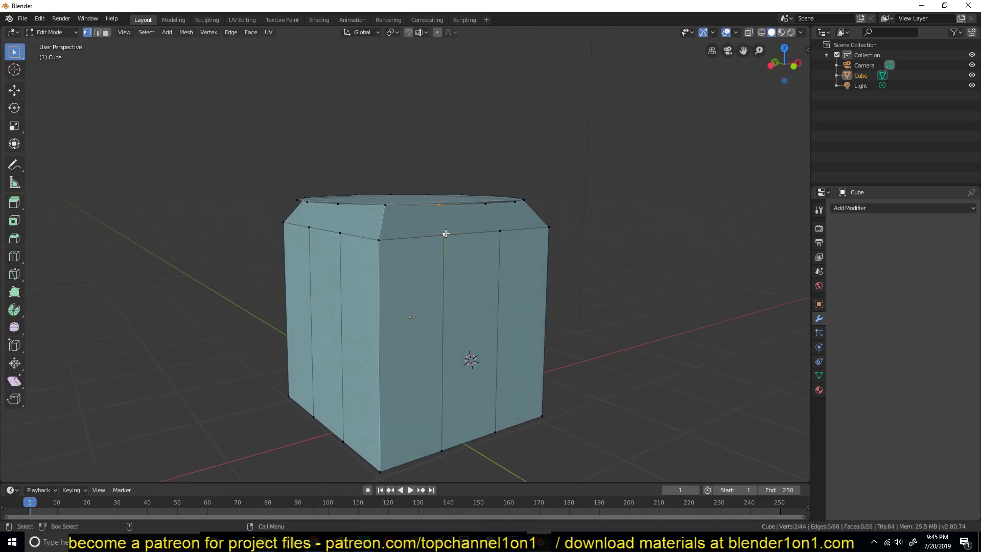
pyautogui.press('j')
pyautogui.moveTo(497, 224); pyautogui.dragTo(417, 230, button='middle')
pyautogui.click(440, 215)
pyautogui.keyDown('shift'); pyautogui.click(468, 240); pyautogui.keyUp('shift')
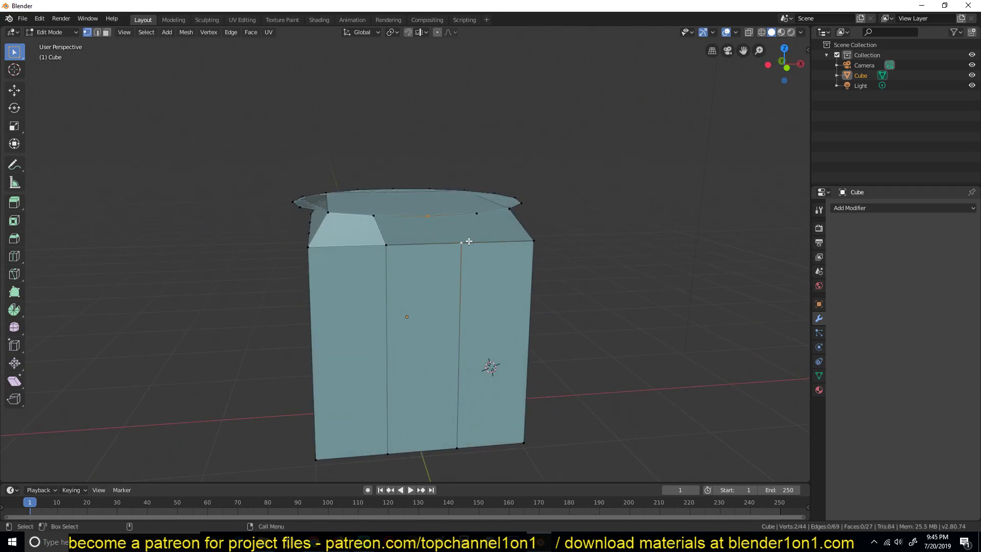
pyautogui.press('j')
pyautogui.moveTo(473, 228); pyautogui.dragTo(397, 228, button='middle')
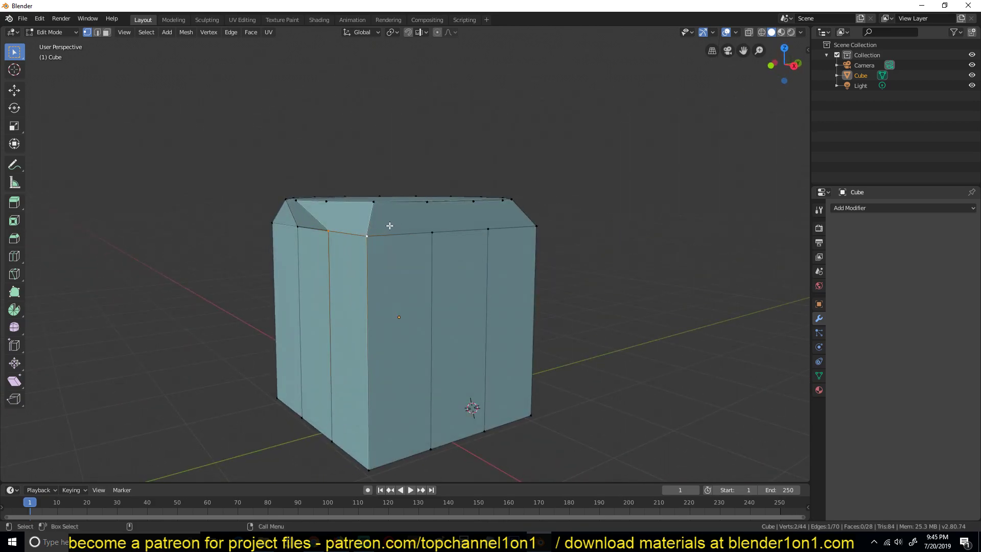
pyautogui.keyDown('shift'); pyautogui.click(328, 202); pyautogui.keyUp('shift')
pyautogui.moveTo(342, 214); pyautogui.dragTo(285, 251, button='middle')
pyautogui.press('j')
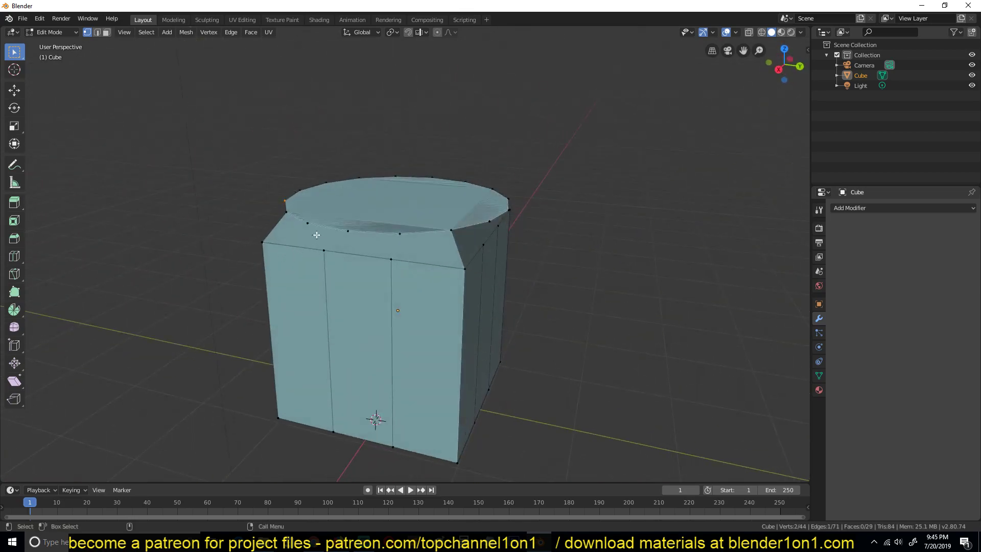
pyautogui.press('j')
# - Connect more round-ring vertices to their matching rim vertices with new edges
pyautogui.click(404, 237)
pyautogui.keyDown('shift'); pyautogui.click(397, 256); pyautogui.keyUp('shift')
pyautogui.press('j')
pyautogui.moveTo(466, 241); pyautogui.dragTo(464, 219, button='middle')
pyautogui.press('j')
pyautogui.press('j')
pyautogui.click(423, 223)
pyautogui.keyDown('shift'); pyautogui.click(431, 249); pyautogui.keyUp('shift')
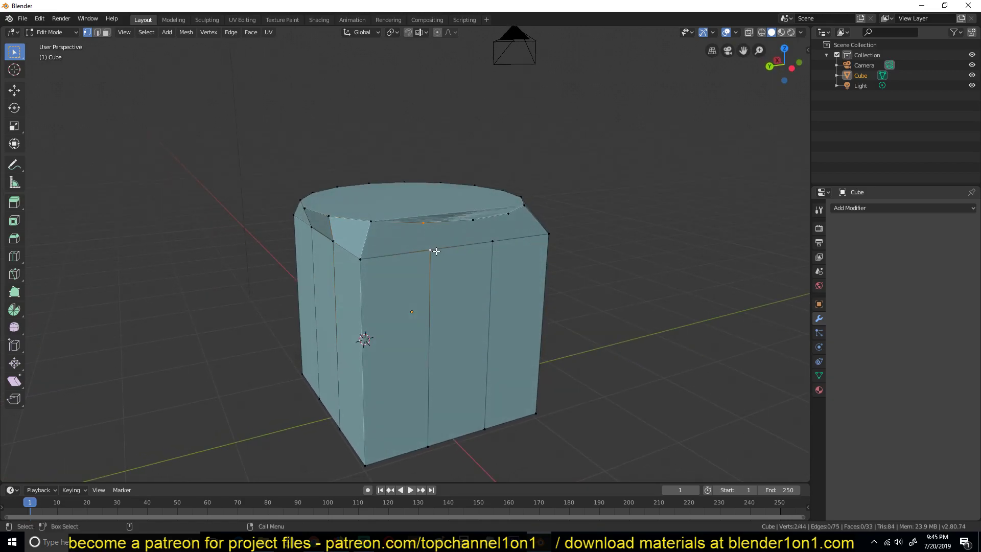
pyautogui.press('j')
pyautogui.click(509, 215)
pyautogui.keyDown('shift'); pyautogui.click(492, 241); pyautogui.keyUp('shift')
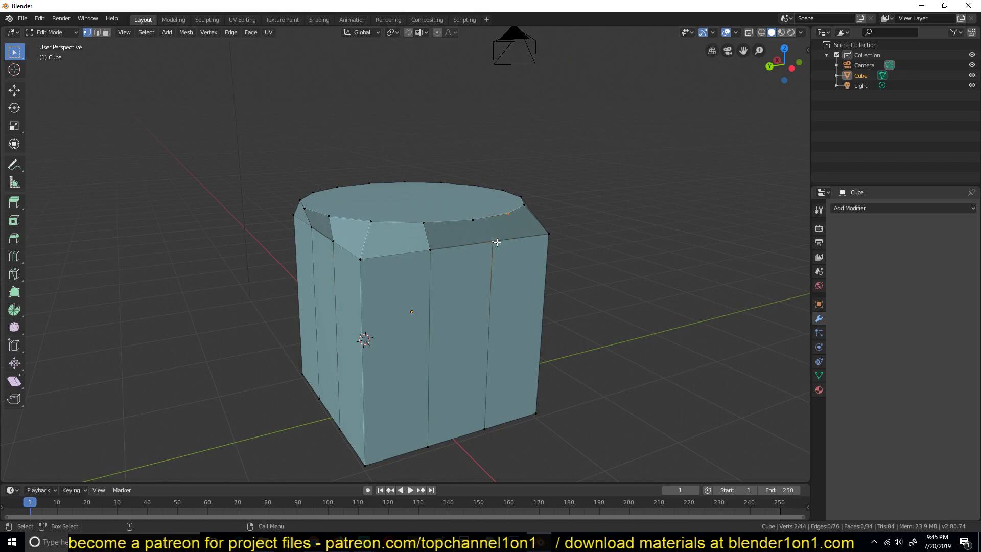
pyautogui.press('j')
pyautogui.moveTo(492, 241); pyautogui.dragTo(428, 228, button='middle')
# - Shrink the round top face to 0.663, then scale it up by 1.086
pyautogui.press('3')
pyautogui.click(428, 228)
pyautogui.press('s')
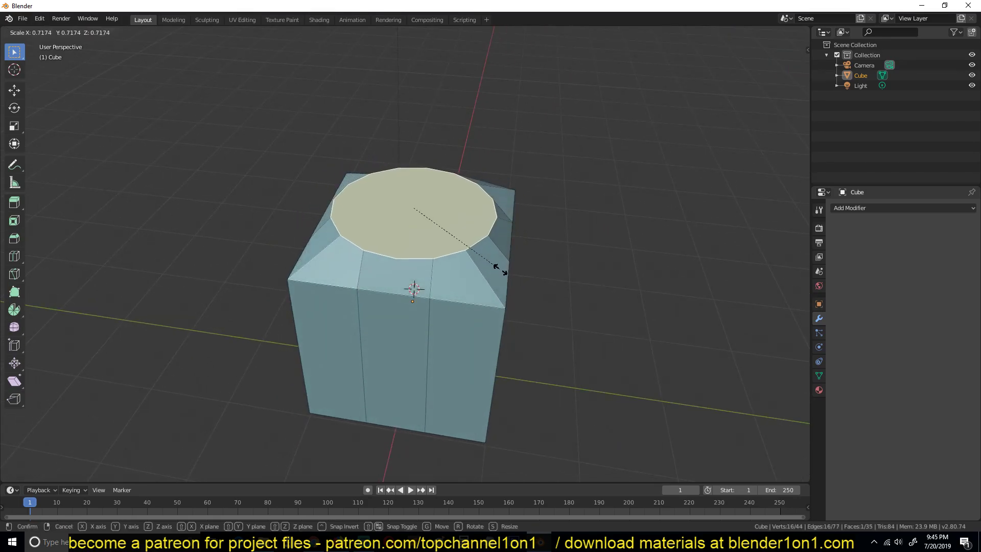
pyautogui.click(492, 265)
pyautogui.press('KP_5')
pyautogui.press('KP_7')
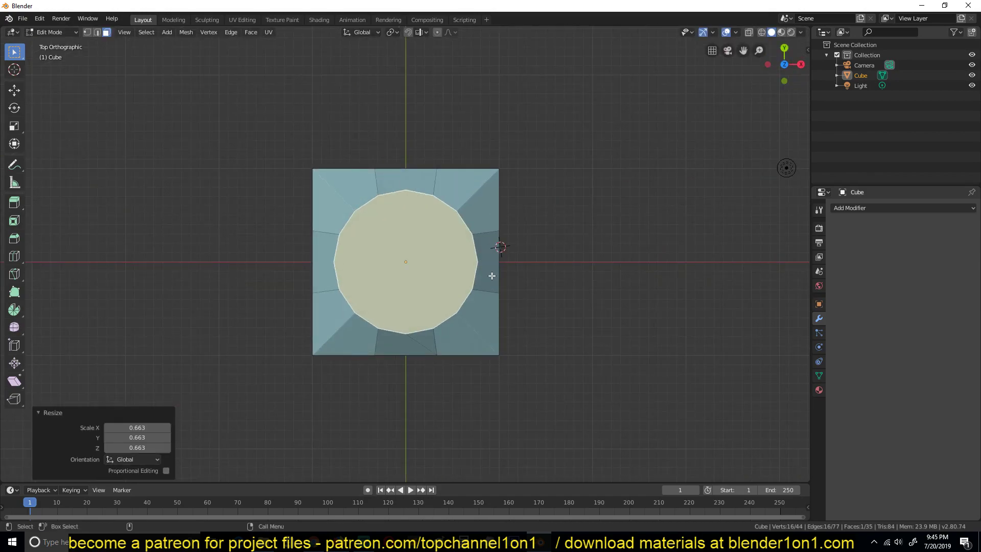
pyautogui.press('s')
pyautogui.click(495, 275)
pyautogui.moveTo(495, 275); pyautogui.dragTo(491, 235, button='middle')
# - Extrude the top face into a tall column with a centred loop cut midway
pyautogui.press('e')
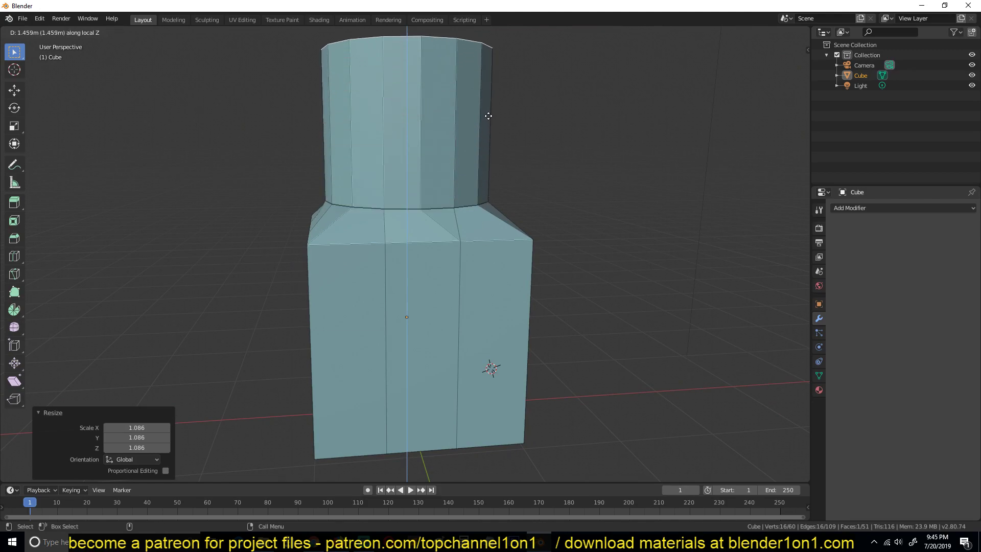
pyautogui.click(486, 114)
pyautogui.scroll(-1, 455, 179)
pyautogui.hotkey('ctrl', 'r')
pyautogui.click(422, 161)
pyautogui.rightClick(421, 160)
# - Scale the middle loop out to 1.823 and bevel it into a rounded knob, then exit to Object Mode
pyautogui.press('s')
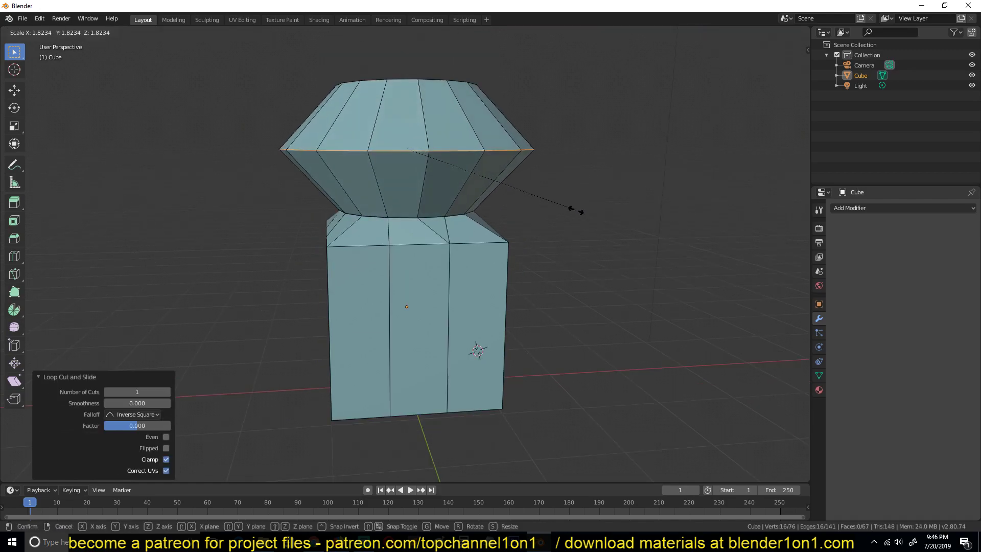
pyautogui.click(575, 212)
pyautogui.hotkey('ctrl', 'b')
pyautogui.scroll(4, 595, 279)
pyautogui.click(598, 284)
pyautogui.press('Tab')
pyautogui.moveTo(602, 287); pyautogui.dragTo(439, 227, button='middle')
pyautogui.moveTo(452, 274); pyautogui.dragTo(345, 233, button='middle')
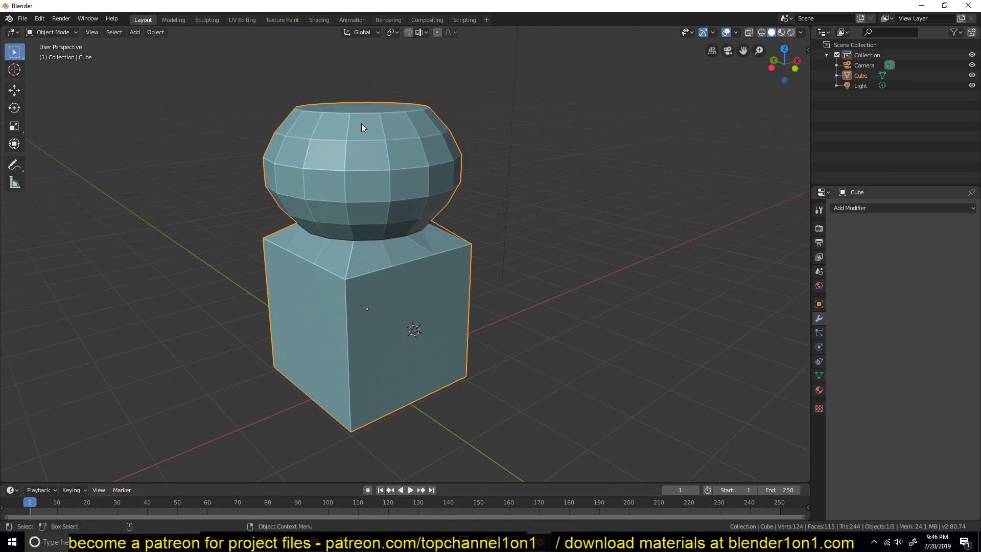
pyautogui.moveTo(361, 127); pyautogui.dragTo(364, 115, button='middle')
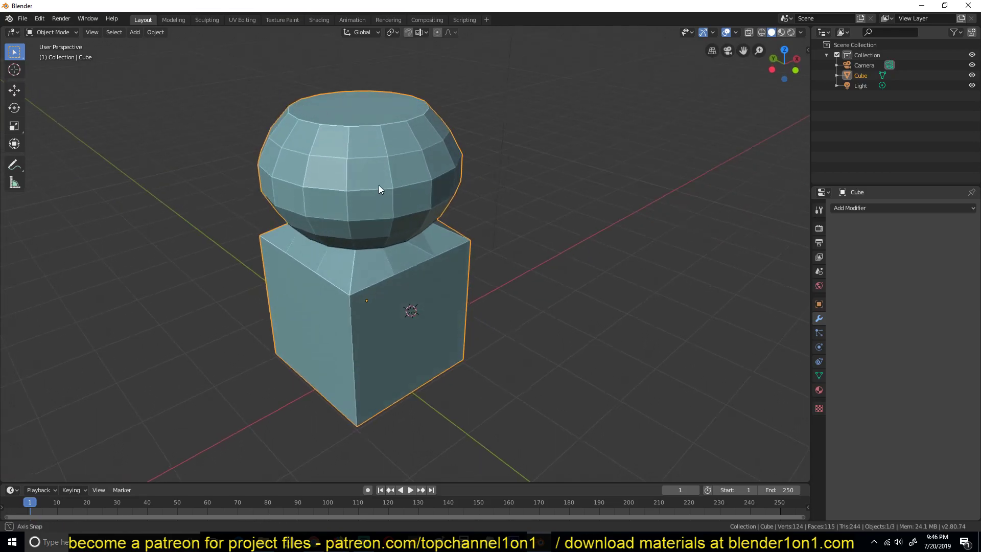
# - Add a Subdivision Surface modifier at viewport level 2 and shade the knobbed post smooth
pyautogui.moveTo(377, 192); pyautogui.dragTo(453, 133, button='middle')
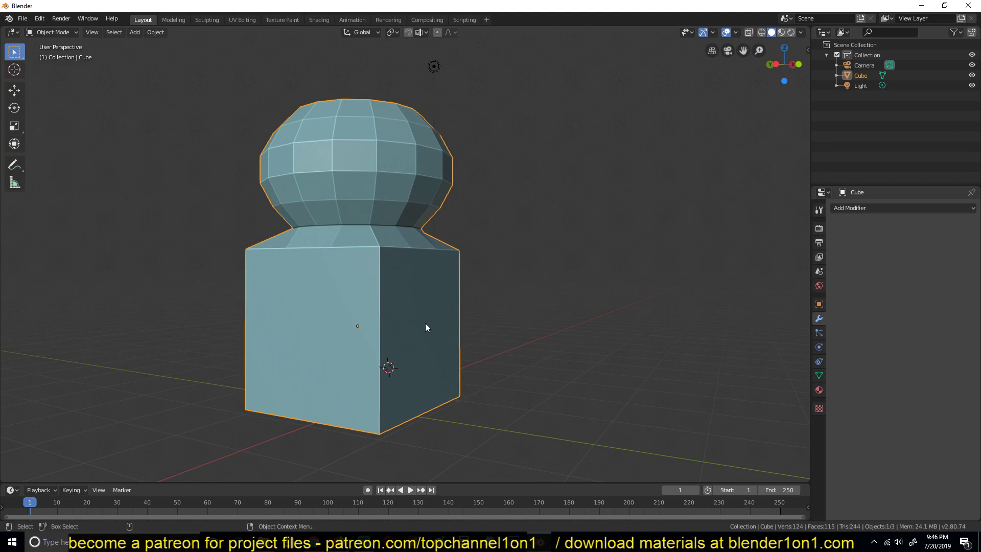
pyautogui.click(899, 208)
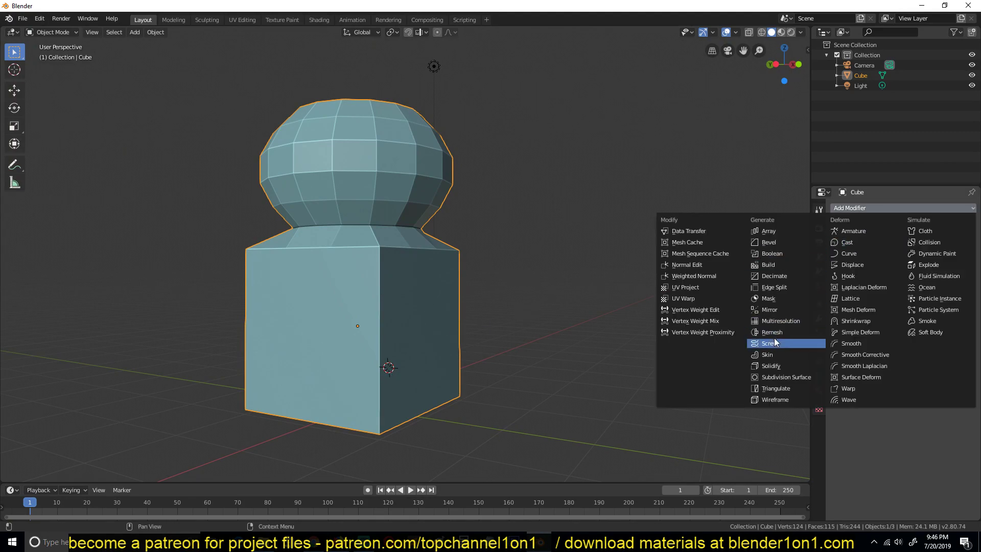
pyautogui.click(799, 376)
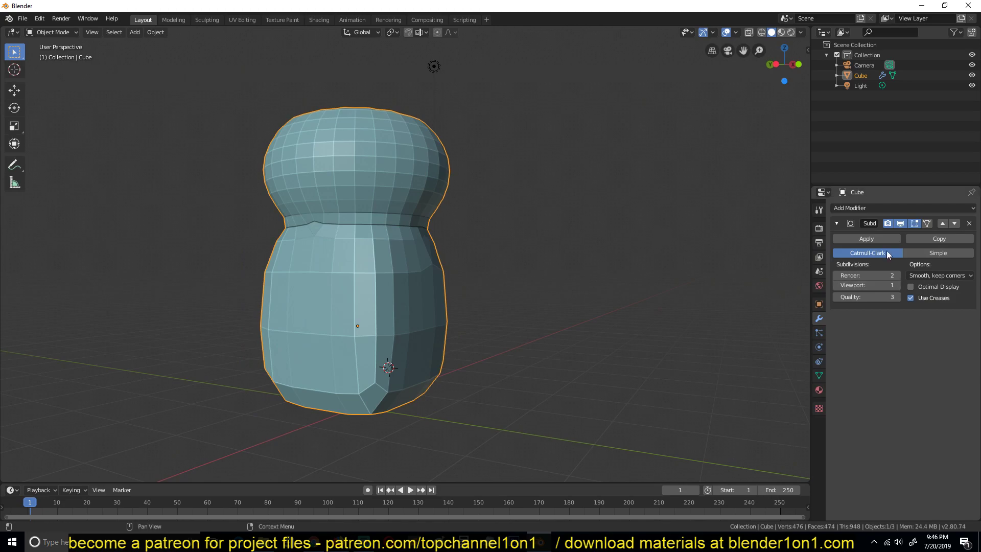
pyautogui.moveTo(436, 288)
pyautogui.mouseDown(button='middle')
pyautogui.moveTo(423, 319)
pyautogui.moveTo(447, 185)
pyautogui.mouseUp(button='middle')
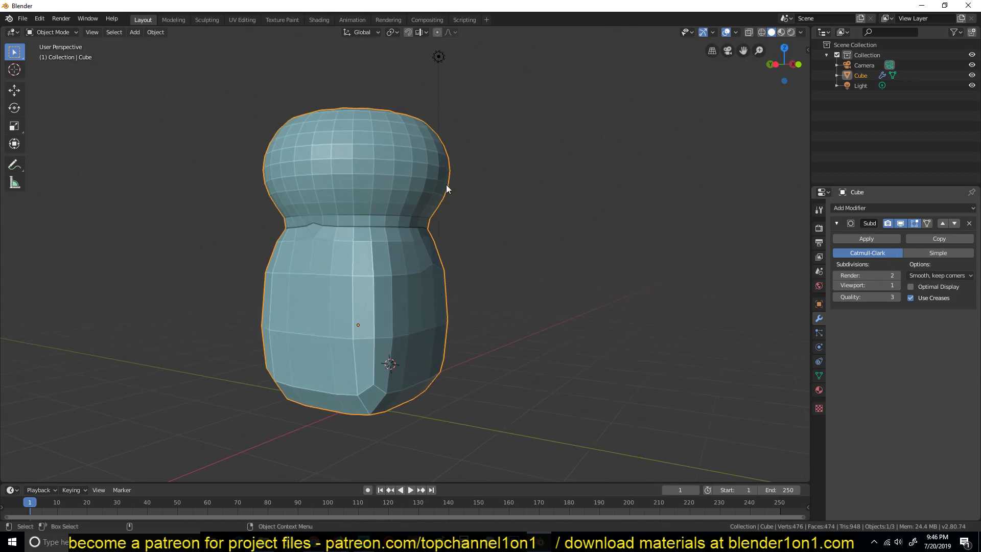
pyautogui.rightClick(365, 164)
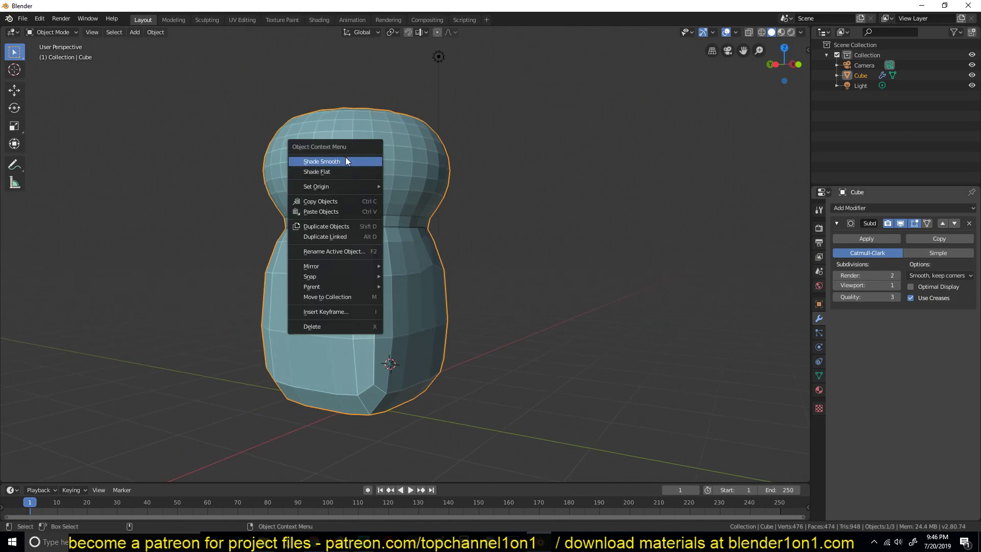
pyautogui.click(346, 161)
pyautogui.moveTo(515, 185); pyautogui.dragTo(501, 228, button='middle')
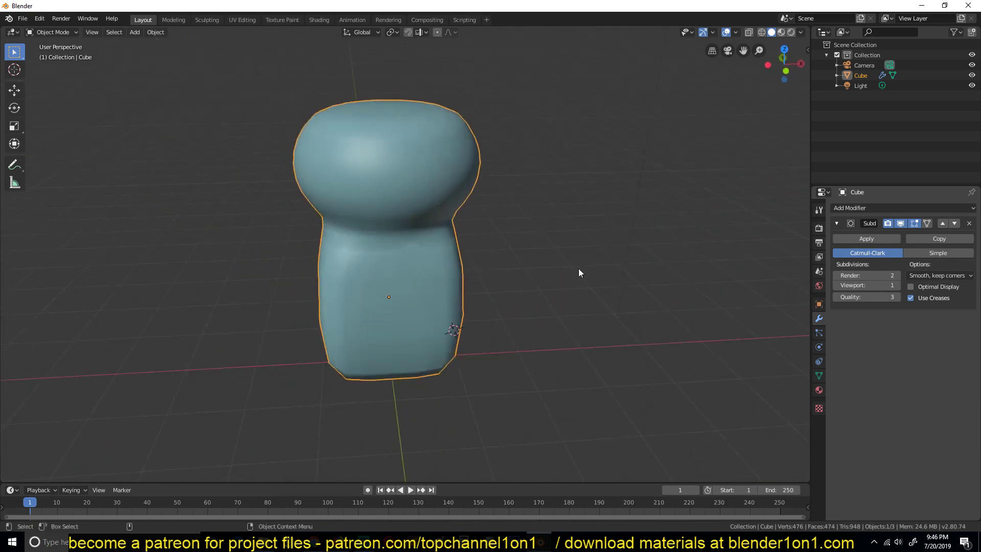
pyautogui.click(897, 285)
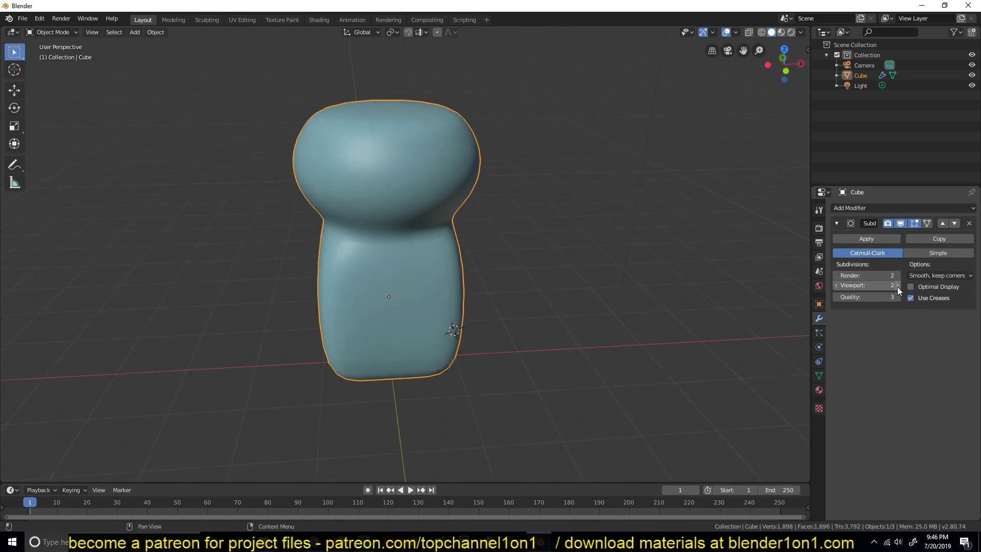
pyautogui.moveTo(210, 182); pyautogui.dragTo(187, 136, button='middle')
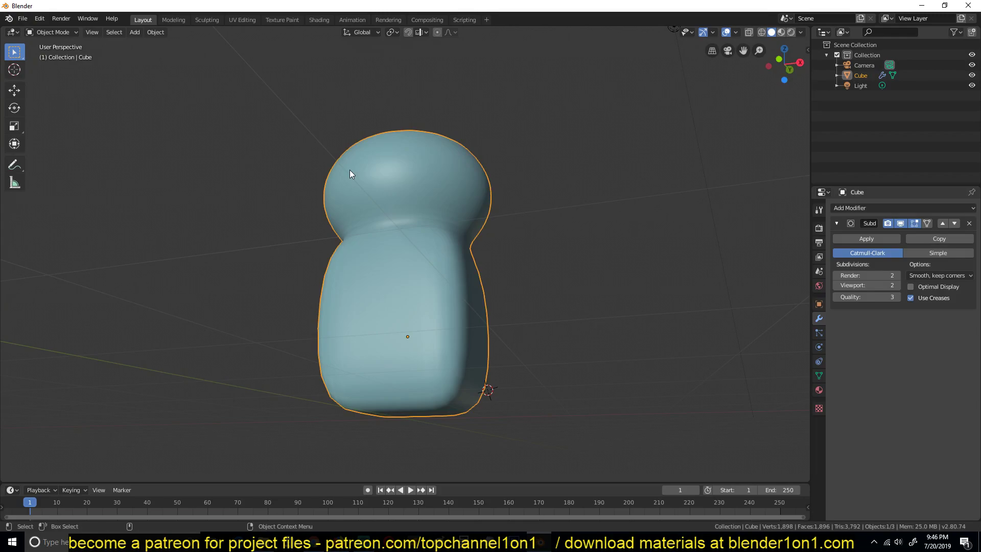
pyautogui.click(836, 224)
# - Add a Bevel modifier and move it above the Subdivision Surface
pyautogui.click(844, 208)
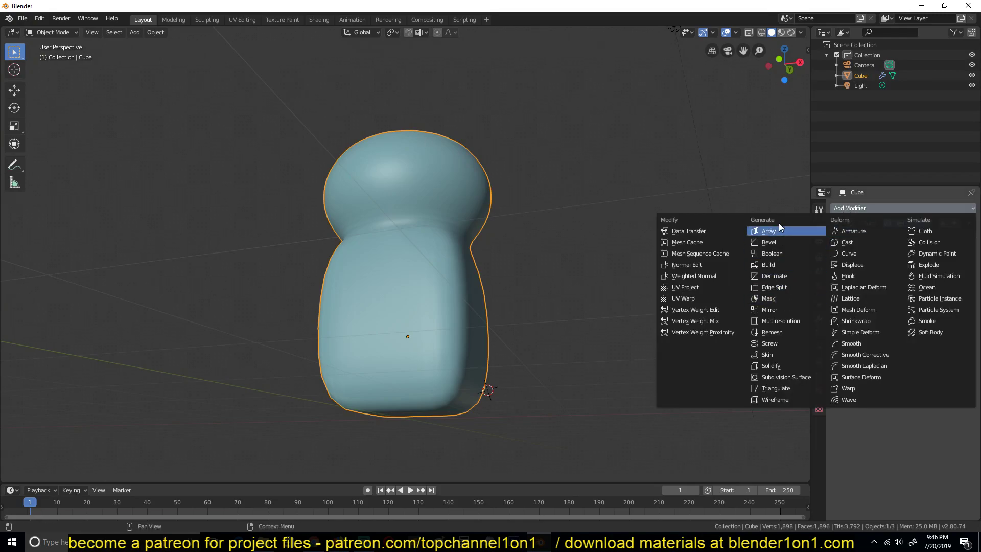
pyautogui.click(779, 242)
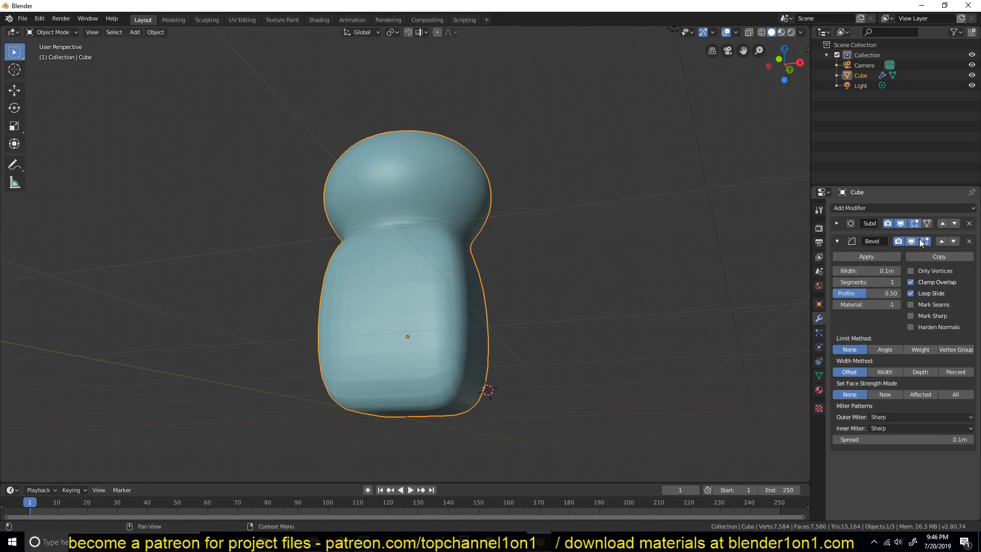
pyautogui.click(941, 242)
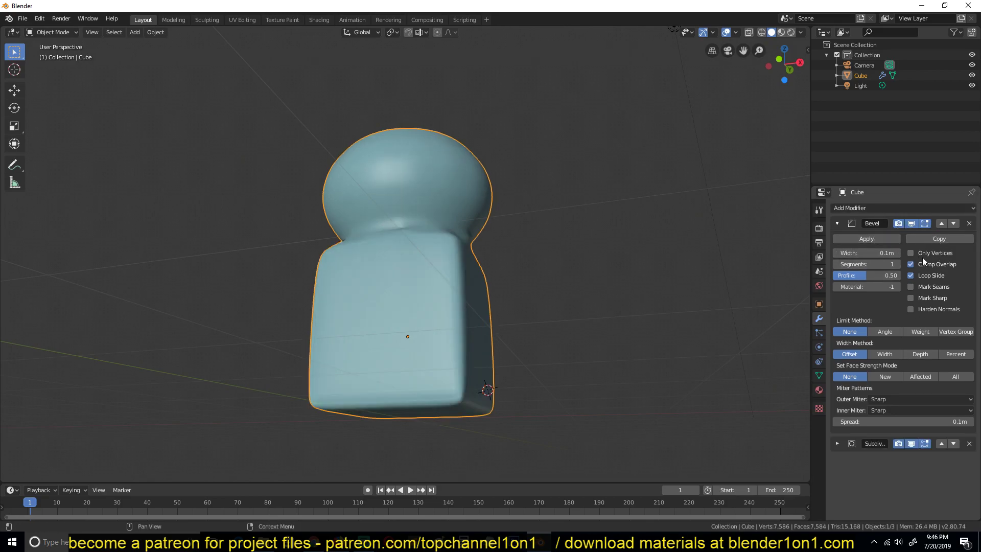
# - Hide the Subdivision Surface in the viewport and return the post to flat shading
pyautogui.click(912, 443)
pyautogui.scroll(6, 506, 282)
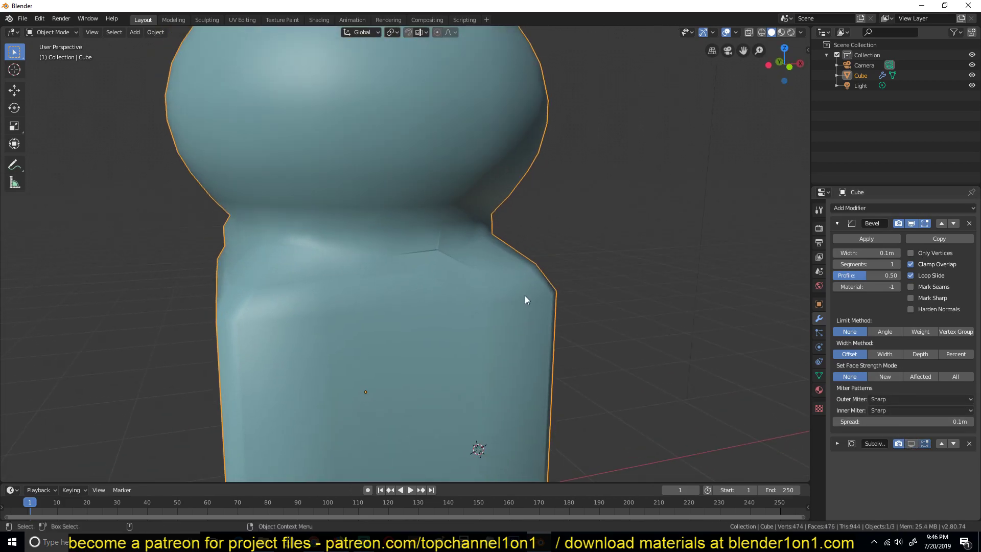
pyautogui.scroll(-6, 525, 300)
pyautogui.rightClick(382, 174)
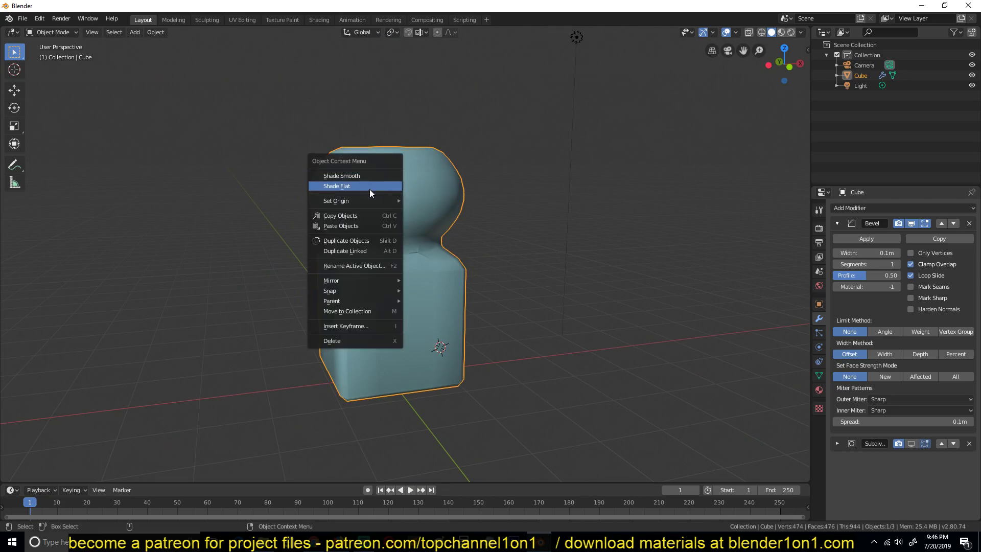
pyautogui.click(369, 188)
pyautogui.moveTo(345, 212); pyautogui.dragTo(395, 218, button='middle')
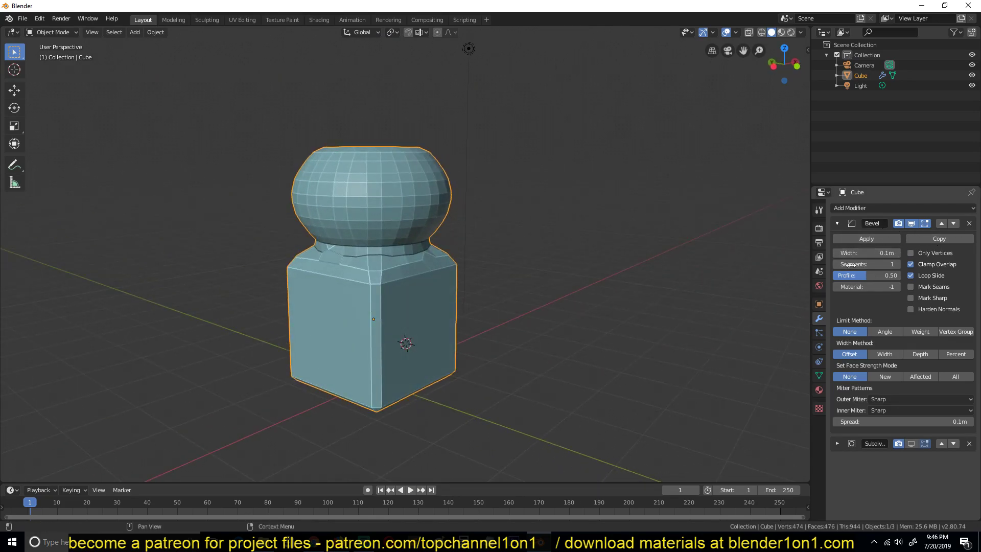
# - Set the Bevel modifier width to 0.03 m and its segments to 2
pyautogui.scroll(4, 566, 180)
pyautogui.scroll(-4, 560, 183)
pyautogui.moveTo(548, 286); pyautogui.dragTo(387, 186, button='middle')
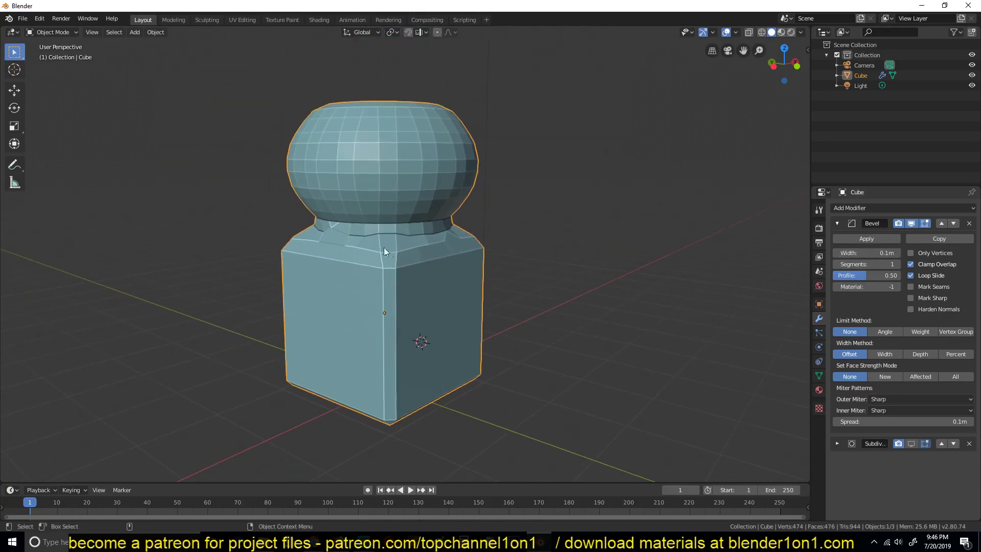
pyautogui.moveTo(888, 254)
pyautogui.mouseDown()
pyautogui.moveTo(871, 254)
pyautogui.moveTo(881, 253)
pyautogui.mouseUp()
pyautogui.scroll(2, 404, 268)
pyautogui.moveTo(386, 263); pyautogui.dragTo(356, 250, button='middle')
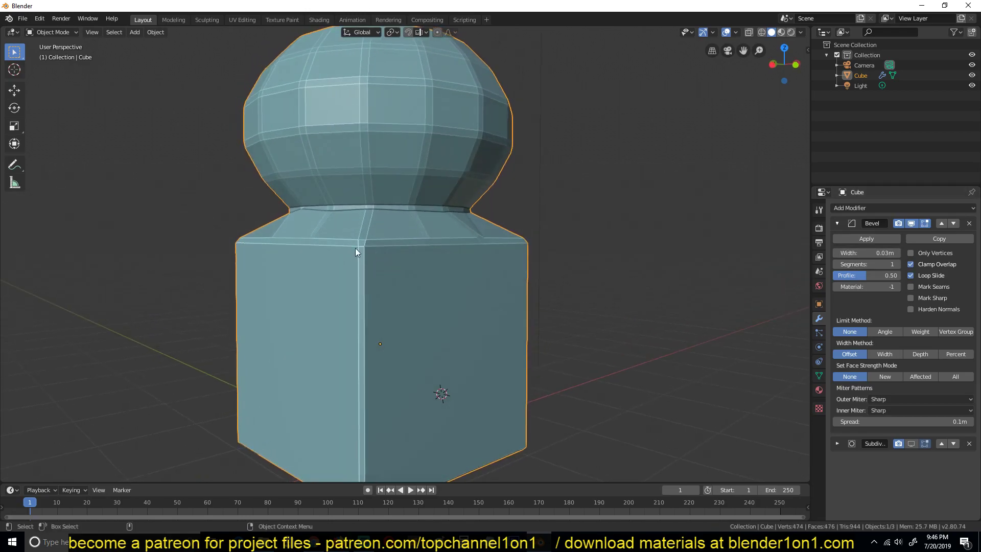
pyautogui.keyDown('shift'); pyautogui.moveTo(346, 125); pyautogui.dragTo(353, 162, button='middle'); pyautogui.keyUp('shift')
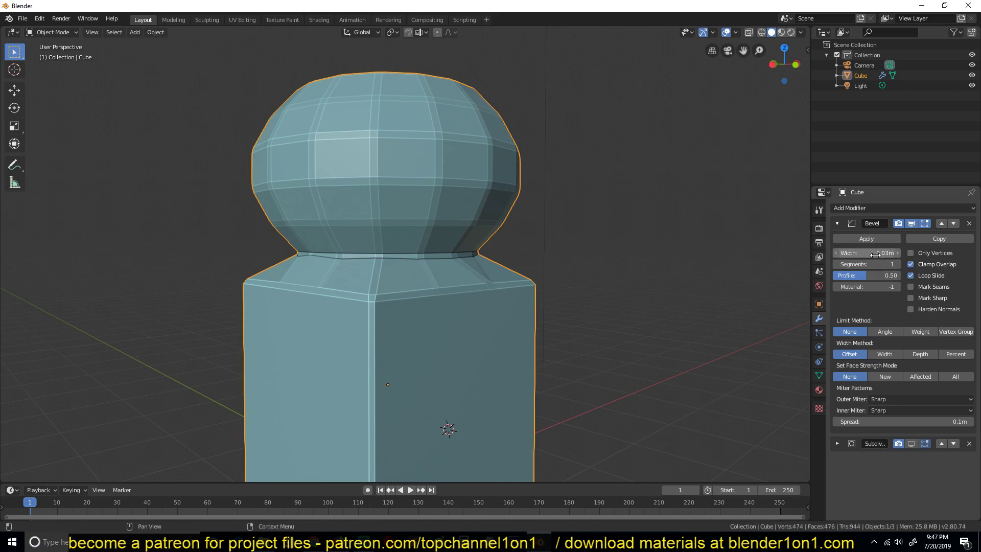
pyautogui.click(898, 264)
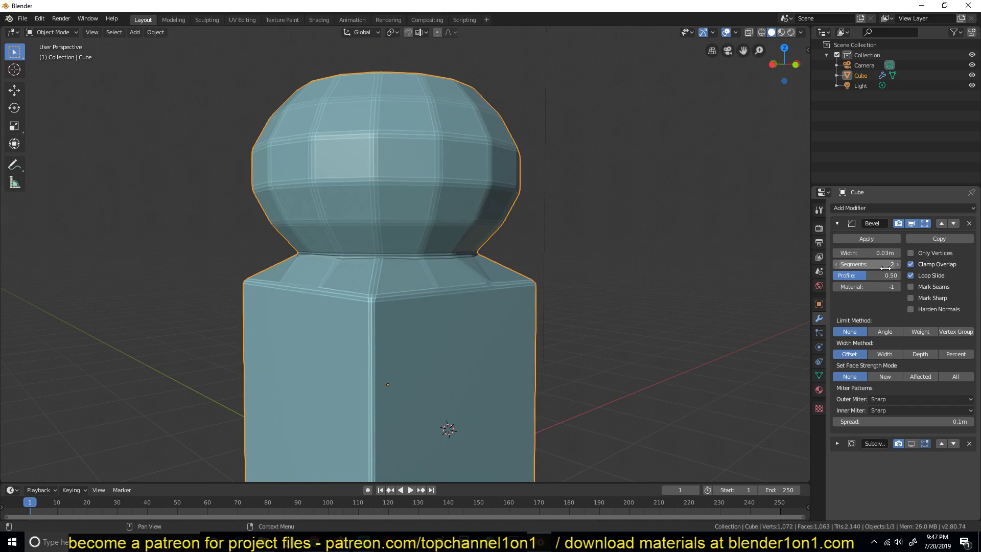
pyautogui.scroll(4, 363, 154)
pyautogui.moveTo(365, 154); pyautogui.dragTo(402, 131, button='middle')
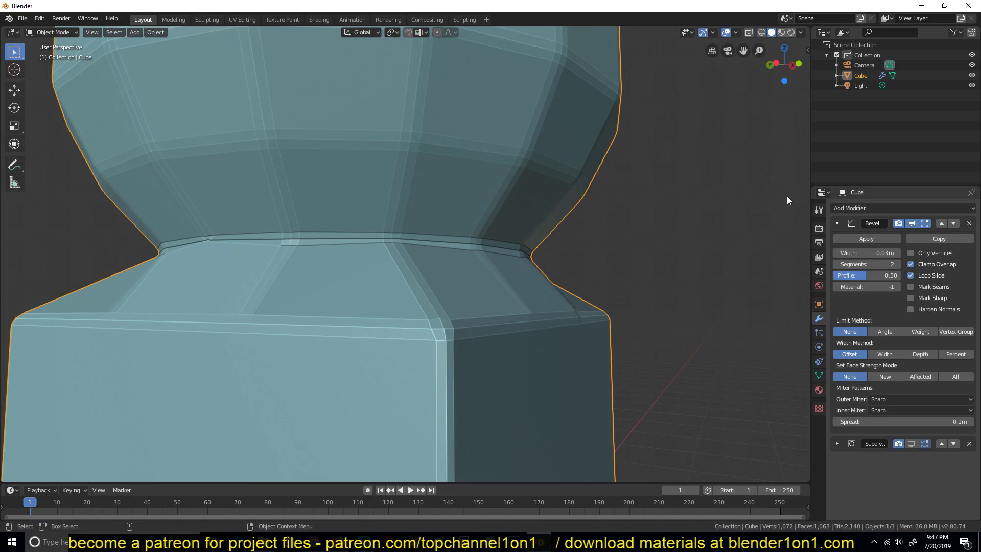
# - Hide the Bevel result and inspect the post in wireframe shading
pyautogui.click(912, 223)
pyautogui.press('z')
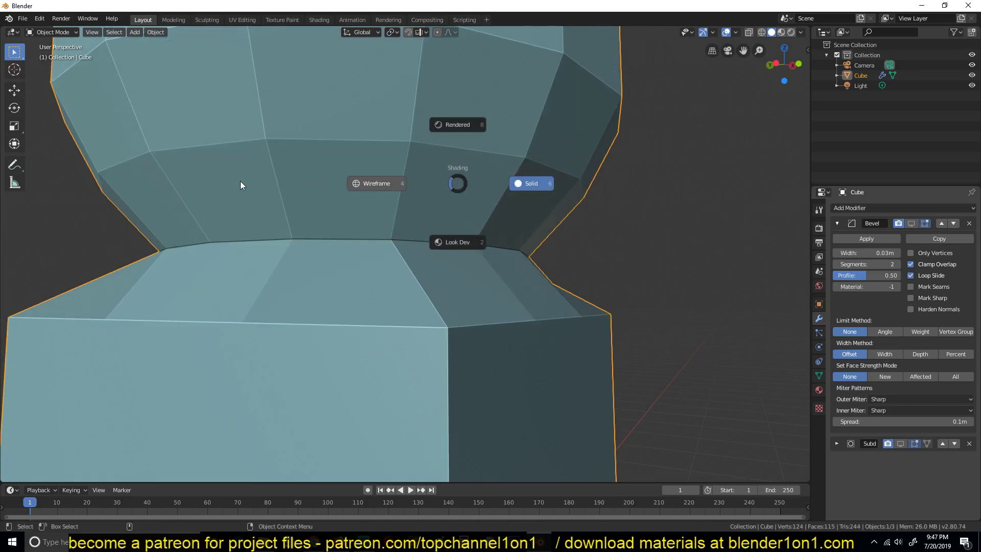
pyautogui.click(364, 181)
pyautogui.moveTo(368, 164)
pyautogui.mouseDown(button='middle')
pyautogui.moveTo(369, 152)
pyautogui.moveTo(365, 179)
pyautogui.moveTo(368, 90)
pyautogui.mouseUp(button='middle')
pyautogui.keyDown('shift'); pyautogui.moveTo(278, 315); pyautogui.dragTo(292, 213, button='middle'); pyautogui.keyUp('shift')
pyautogui.scroll(-1, 292, 214)
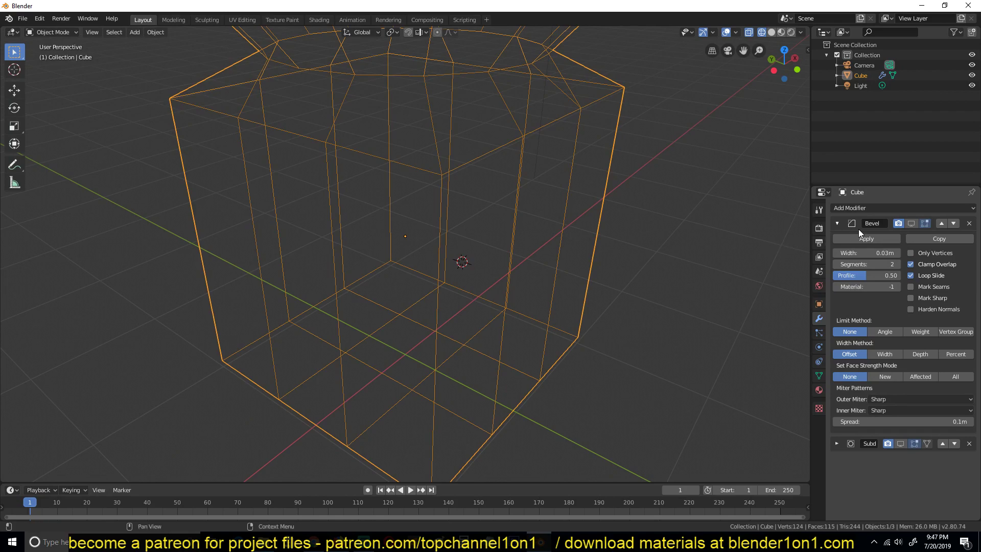
# - Show the Bevel again, trying 3 and 1 segments before settling on 2
pyautogui.click(911, 224)
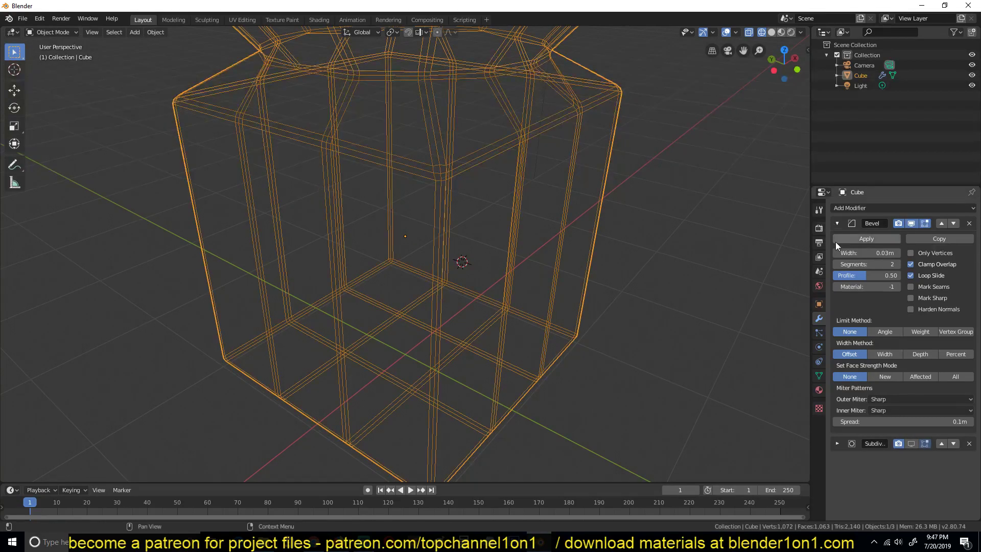
pyautogui.click(899, 264)
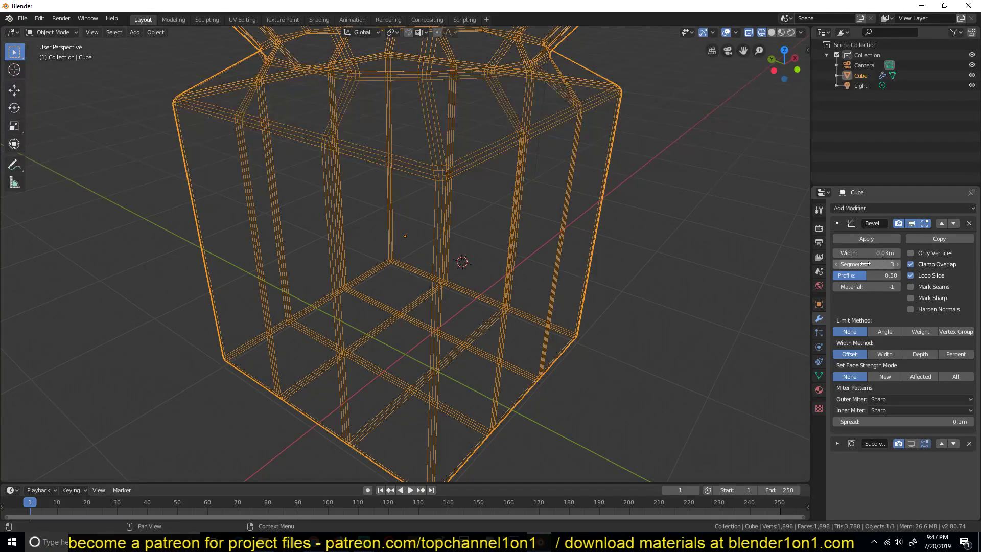
pyautogui.click(837, 265)
pyautogui.click(837, 265)
pyautogui.click(897, 263)
# - Return to solid shading and orbit until the whole sphere-topped post is framed
pyautogui.moveTo(437, 229); pyautogui.dragTo(420, 202, button='middle')
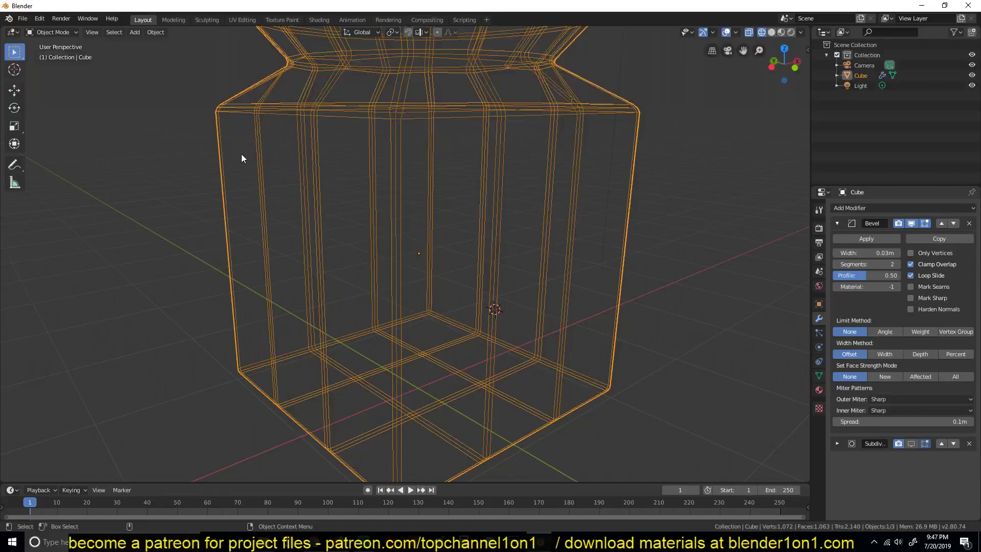
pyautogui.scroll(-3, 275, 164)
pyautogui.moveTo(275, 164); pyautogui.dragTo(396, 200, button='middle')
pyautogui.hotkey('shift', 'z')
pyautogui.moveTo(526, 198)
pyautogui.mouseDown(button='middle')
pyautogui.moveTo(454, 210)
pyautogui.moveTo(506, 213)
pyautogui.mouseUp(button='middle')
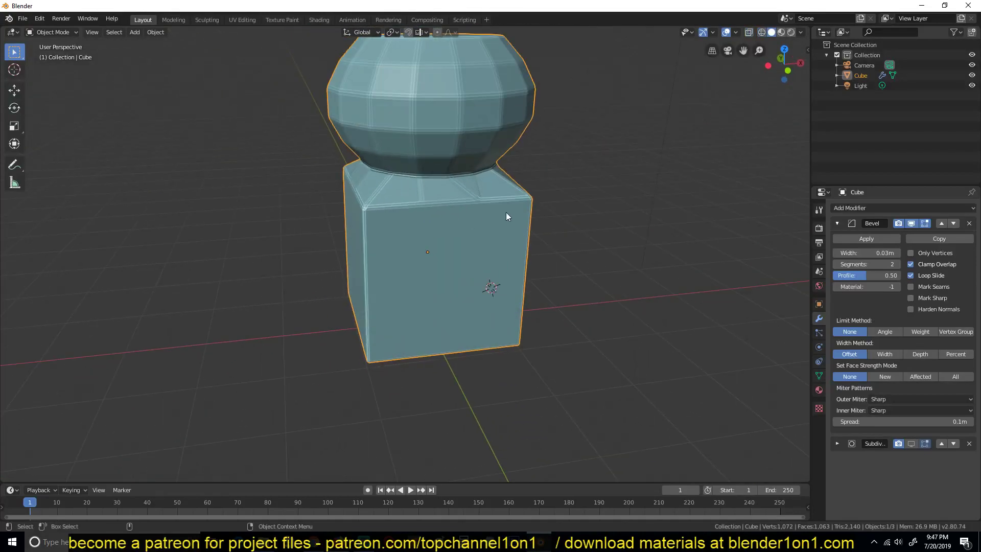
# - Enable the Subdivision Surface modifier in the viewport and orbit around the smoothed post
pyautogui.click(911, 443)
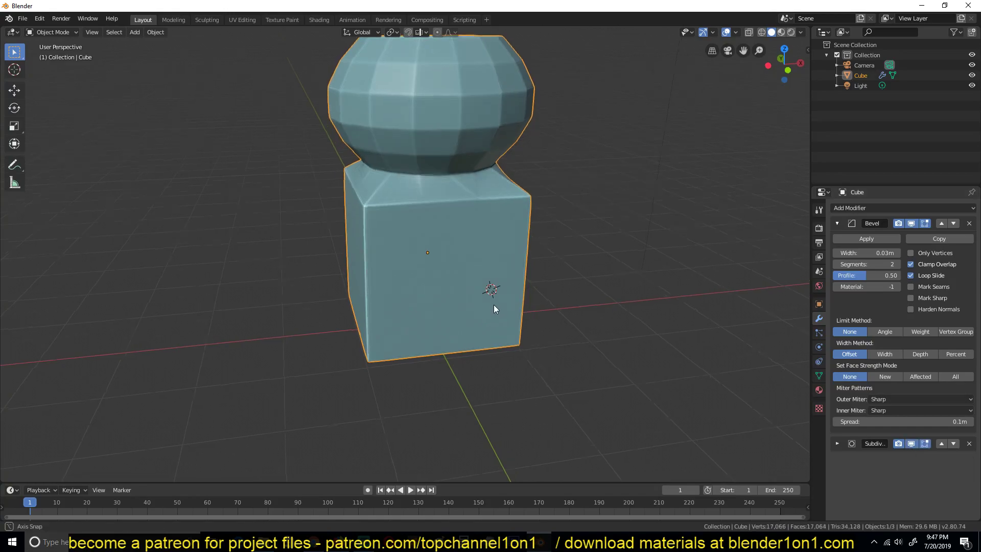
pyautogui.moveTo(486, 307); pyautogui.dragTo(555, 277, button='middle')
pyautogui.moveTo(456, 304); pyautogui.dragTo(382, 296, button='middle')
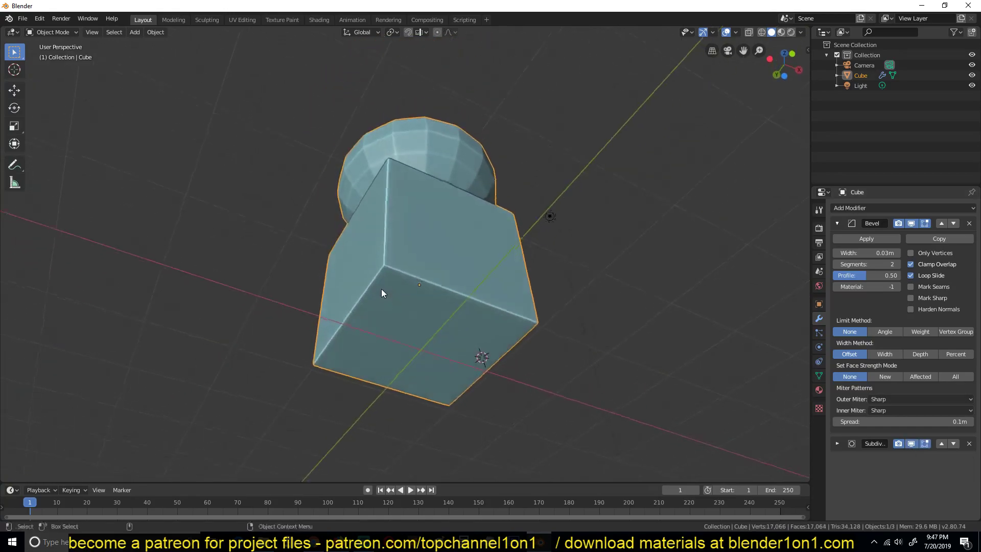
pyautogui.moveTo(481, 327); pyautogui.dragTo(337, 397, button='middle')
pyautogui.moveTo(451, 225); pyautogui.dragTo(414, 252, button='middle')
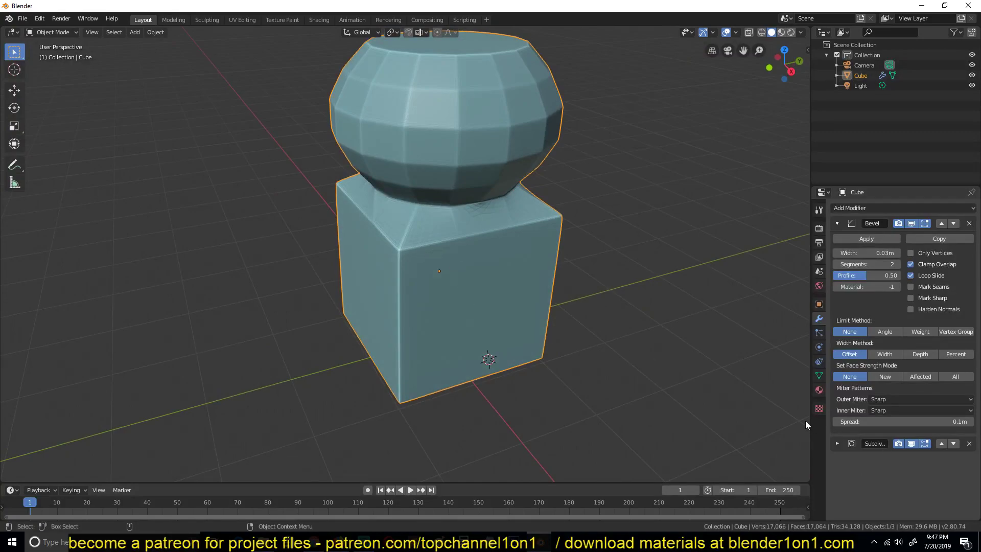
pyautogui.scroll(8, 397, 292)
pyautogui.scroll(-3, 599, 285)
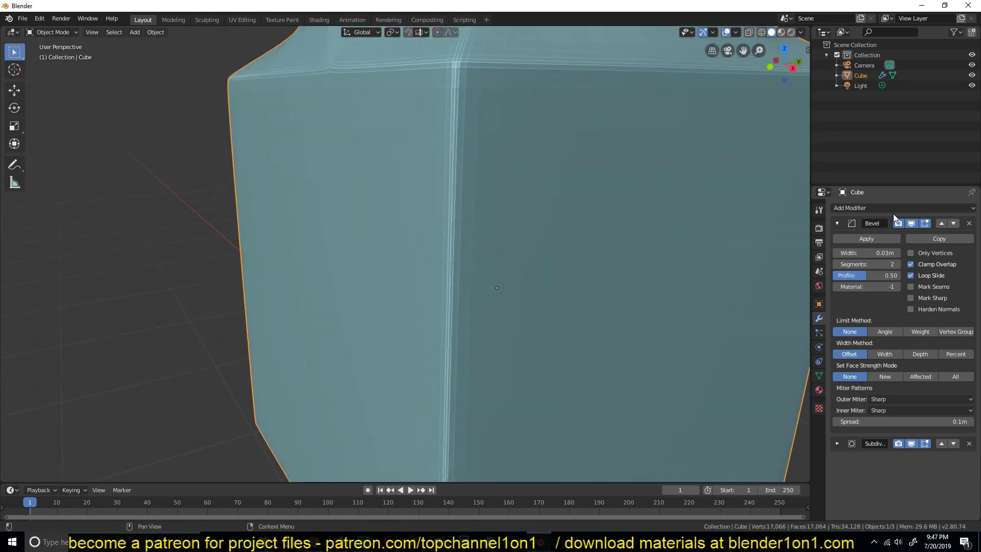
# - Check the smoothed post in wireframe shading, then return to solid shading
pyautogui.press('z')
pyautogui.click(384, 202)
pyautogui.scroll(-6, 486, 223)
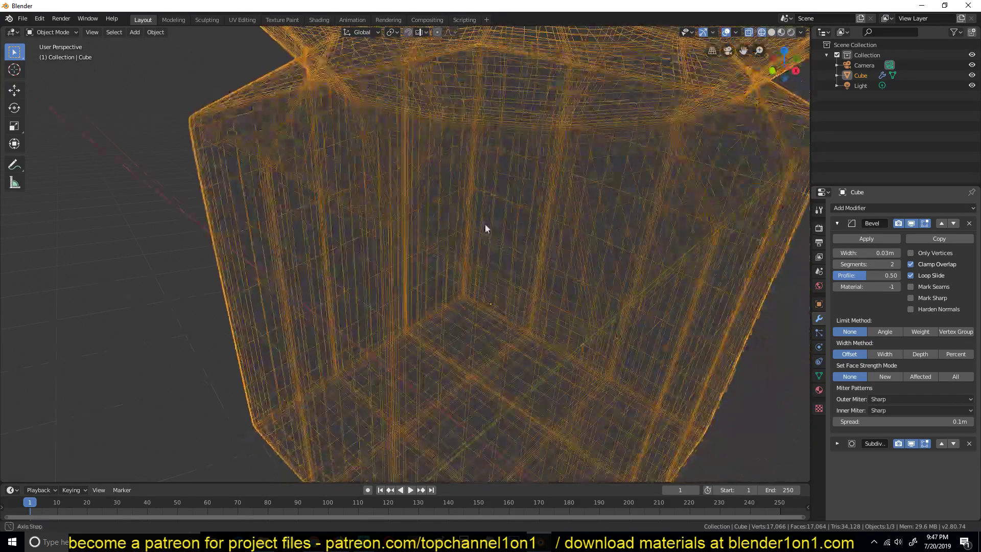
pyautogui.moveTo(654, 295)
pyautogui.keyDown('shift'); pyautogui.mouseDown(button='middle')
pyautogui.moveTo(575, 293)
pyautogui.moveTo(384, 261)
pyautogui.mouseUp(button='middle'); pyautogui.keyUp('shift')
pyautogui.scroll(-5, 384, 260)
pyautogui.press('z')
pyautogui.click(466, 237)
# - Add a test cube beside the post and raise it vertically to 1.83 m
pyautogui.hotkey('shift', 'a')
pyautogui.moveTo(466, 239)
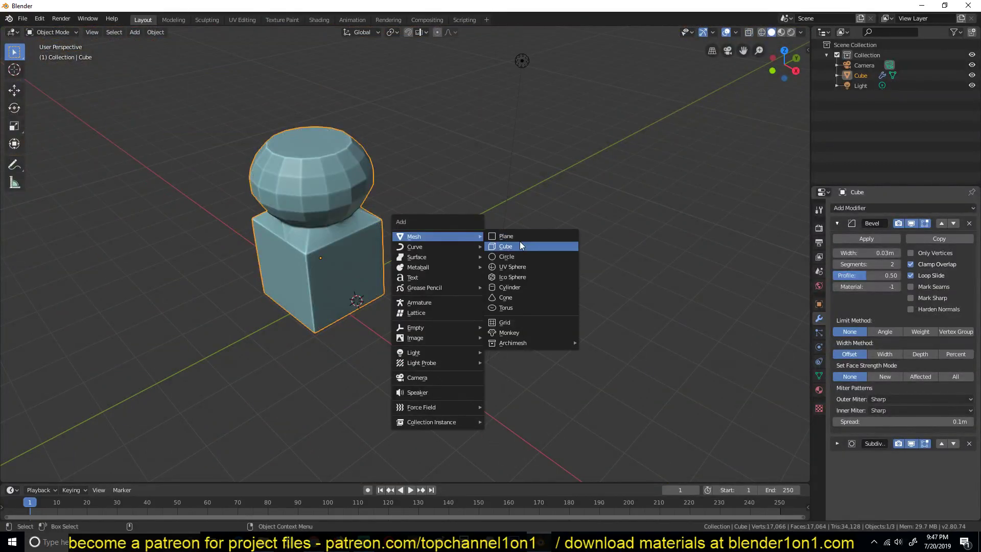
pyautogui.click(526, 246)
pyautogui.press('g')
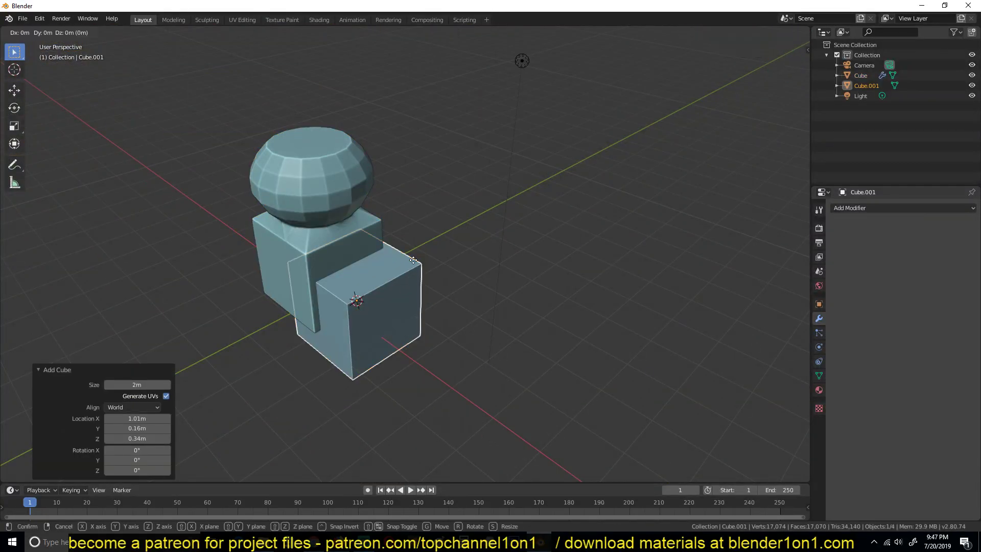
pyautogui.click(609, 223)
pyautogui.press('g')
pyautogui.press('z')
pyautogui.click(610, 194)
# - Give the test cube a Subdivision Surface modifier at viewport level 2
pyautogui.click(928, 208)
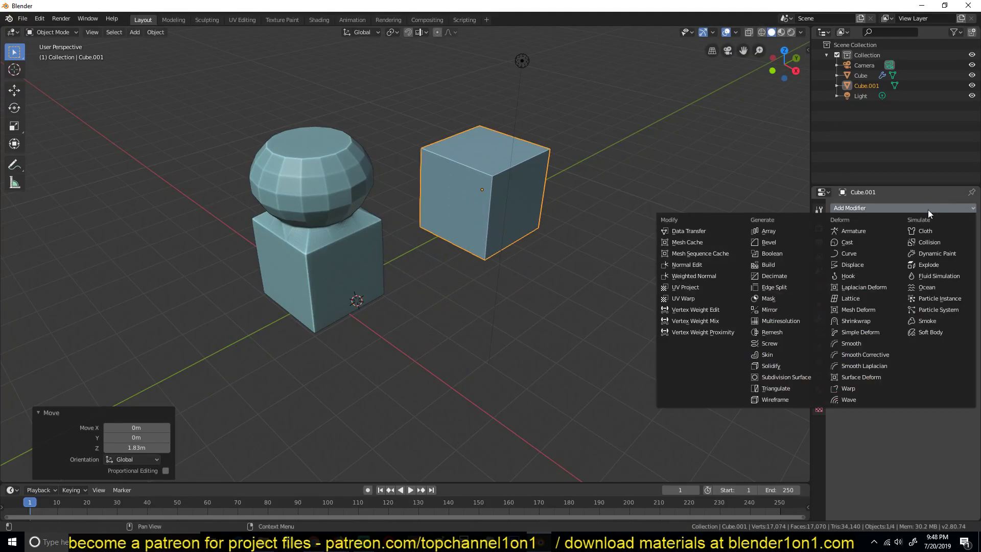
pyautogui.click(794, 377)
pyautogui.scroll(3, 629, 297)
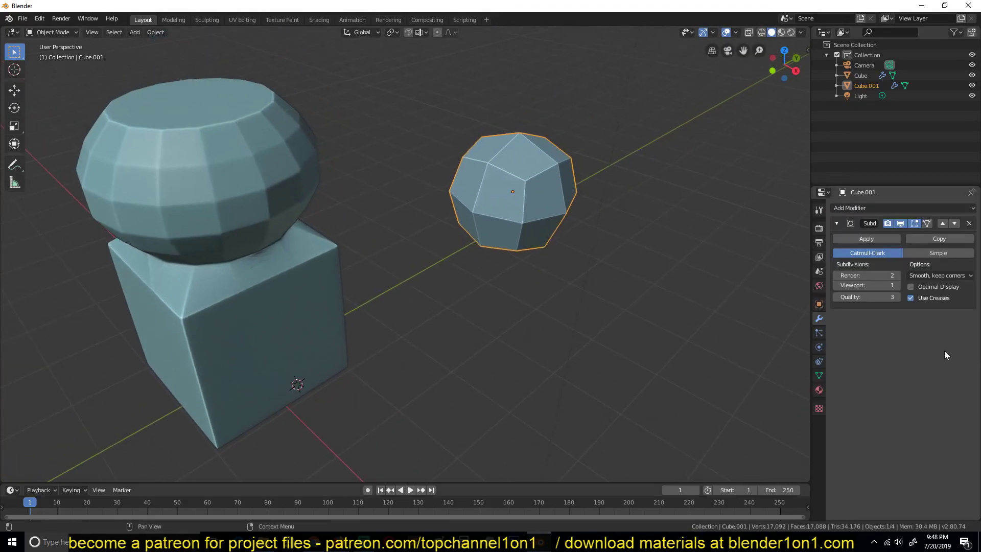
pyautogui.click(897, 285)
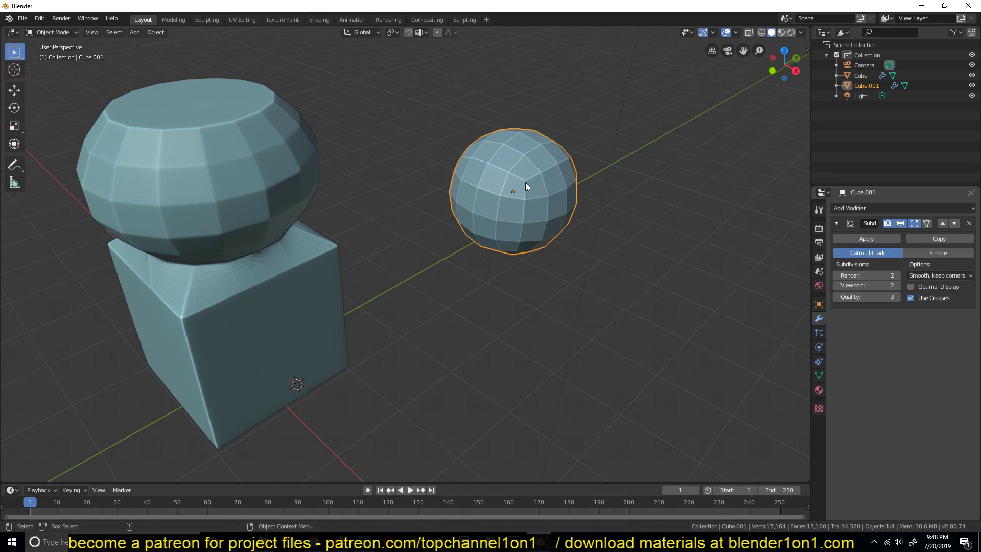
# - Bevel one vertical edge of the test cube with 2 segments and view the result
pyautogui.press('Tab')
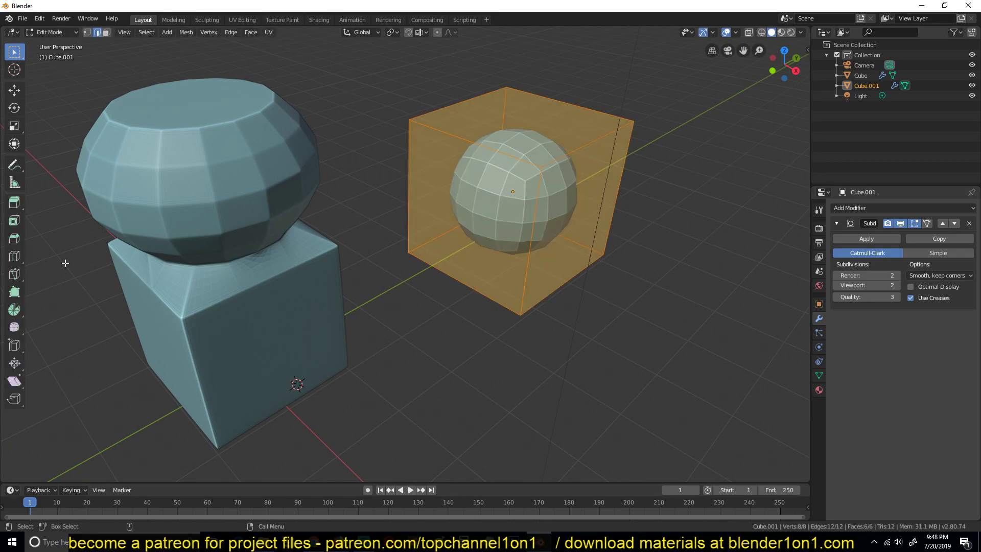
pyautogui.click(540, 171)
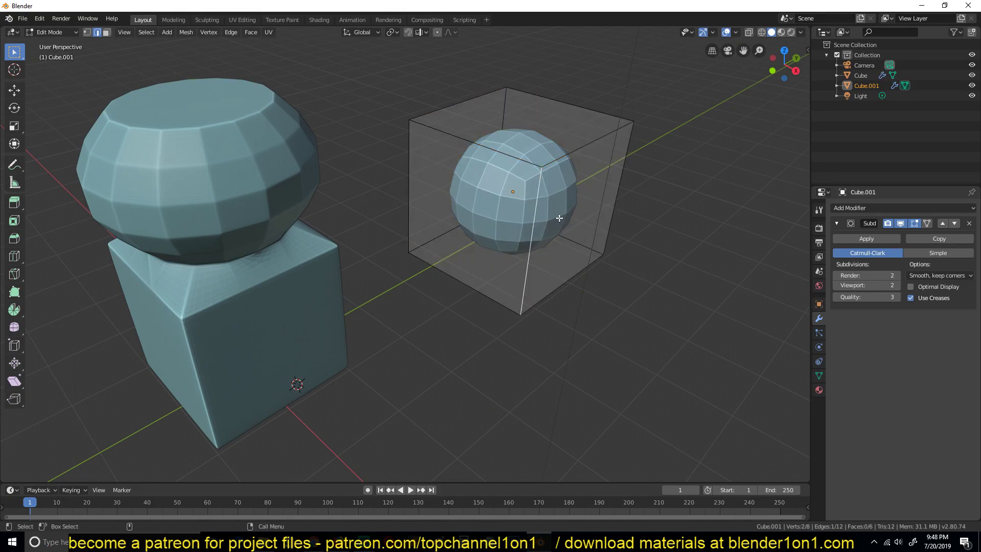
pyautogui.click(14, 239)
pyautogui.moveTo(568, 211)
pyautogui.mouseDown()
pyautogui.moveTo(555, 214)
pyautogui.moveTo(569, 215)
pyautogui.mouseUp()
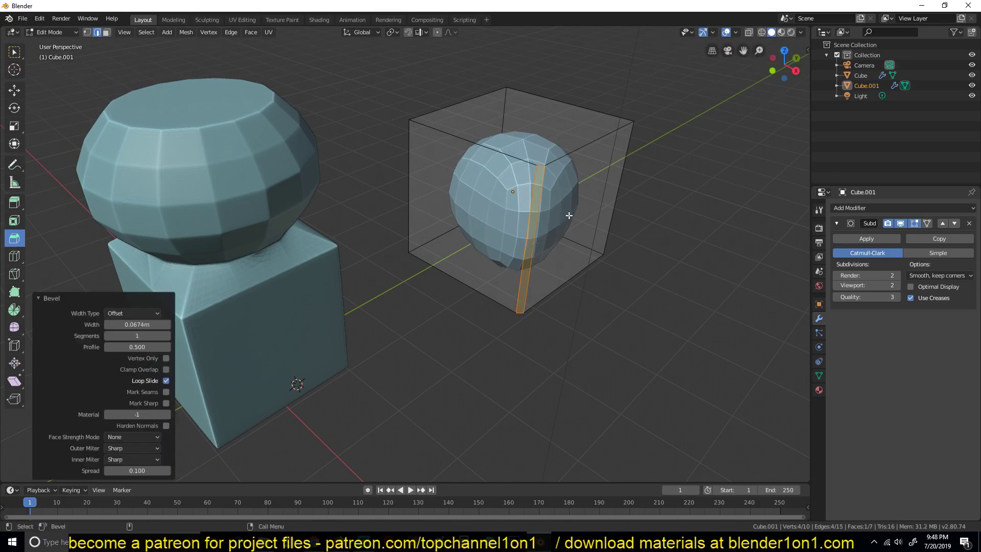
pyautogui.click(168, 337)
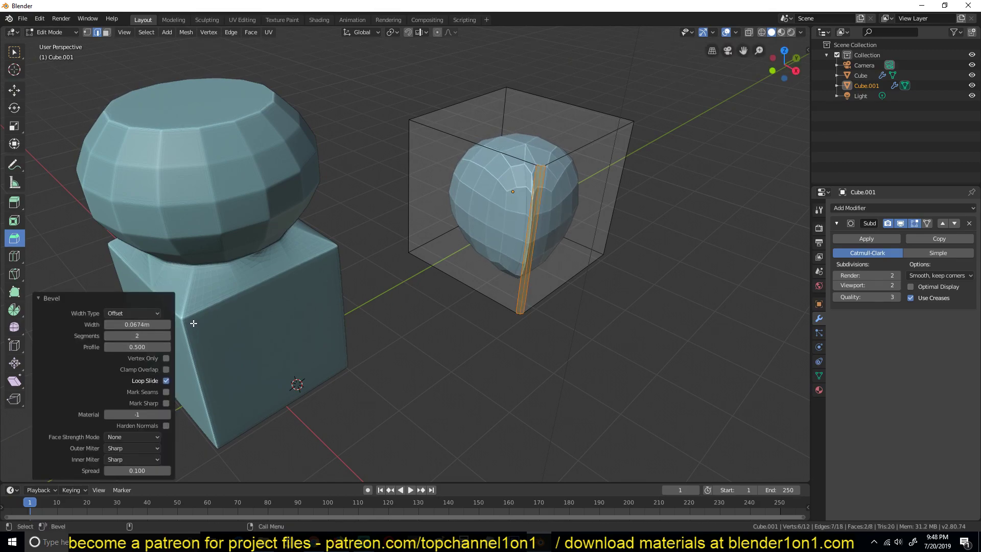
pyautogui.press('Tab')
pyautogui.moveTo(551, 168); pyautogui.dragTo(459, 192, button='middle')
pyautogui.moveTo(493, 256); pyautogui.dragTo(569, 335, button='middle')
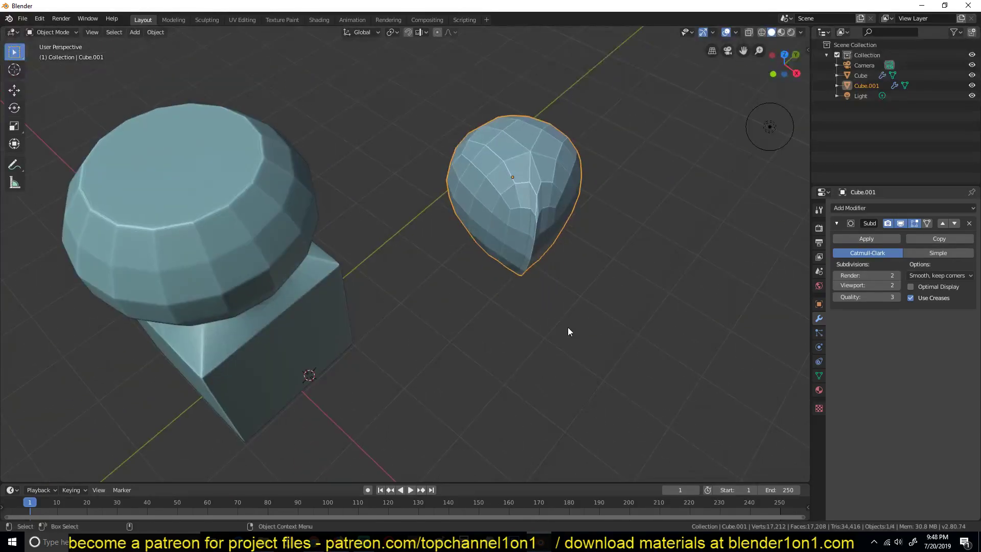
# - Select two edge loops on the test cube and bevel them with Ctrl+B
pyautogui.press('Tab')
pyautogui.keyDown('alt'); pyautogui.click(580, 172); pyautogui.keyUp('alt')
pyautogui.keyDown('alt'); pyautogui.keyDown('shift'); pyautogui.click(432, 249); pyautogui.keyUp('shift'); pyautogui.keyUp('alt')
pyautogui.moveTo(464, 220); pyautogui.dragTo(423, 321, button='middle')
pyautogui.hotkey('ctrl', 'b')
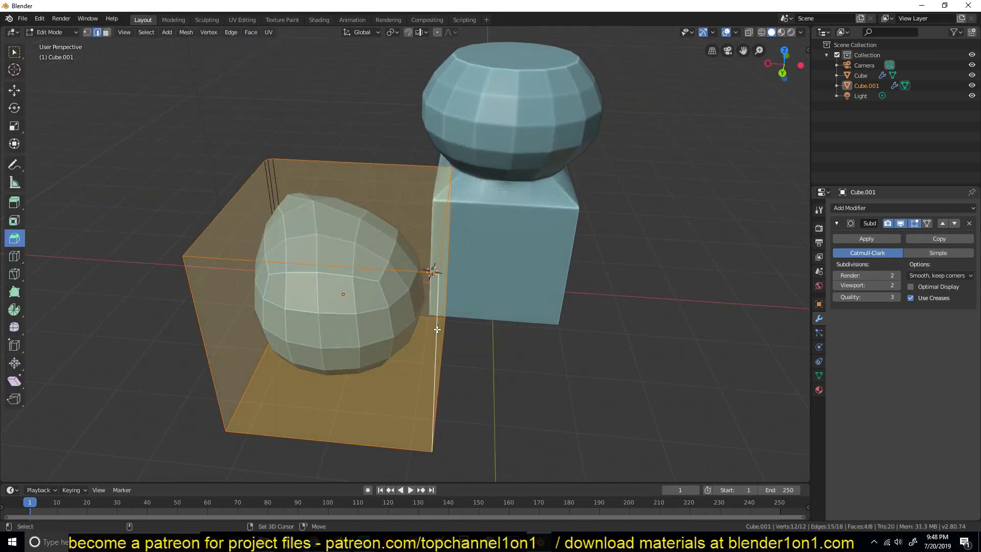
pyautogui.click(571, 278)
pyautogui.press('Tab')
pyautogui.moveTo(404, 294); pyautogui.dragTo(537, 254, button='middle')
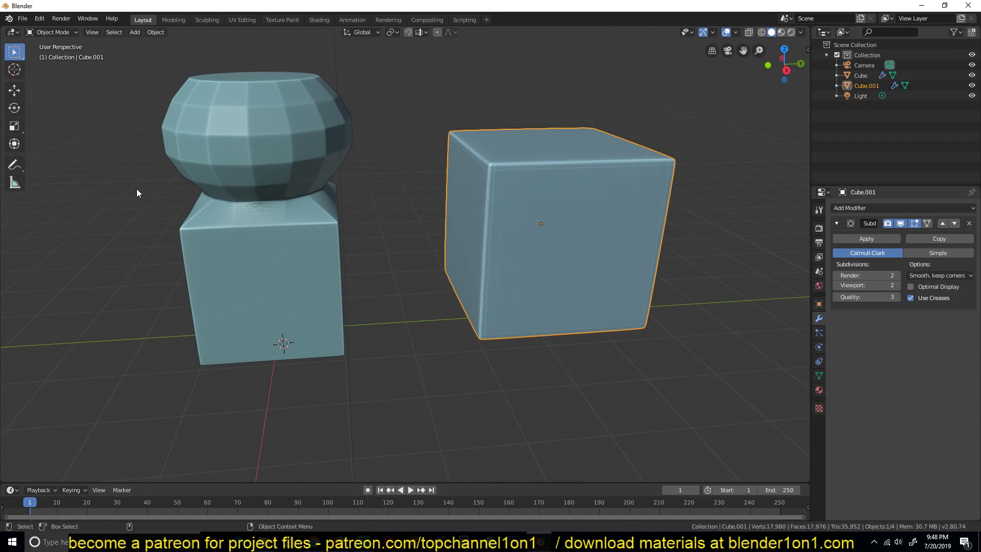
# - Delete the test cube and orbit around the remaining post
pyautogui.press('x')
pyautogui.click(522, 165)
pyautogui.moveTo(311, 198); pyautogui.dragTo(303, 324, button='middle')
pyautogui.scroll(2, 302, 238)
# - Select the post, inspect it, and set the Bevel modifier's Limit Method to Angle at 30°
pyautogui.click(335, 276)
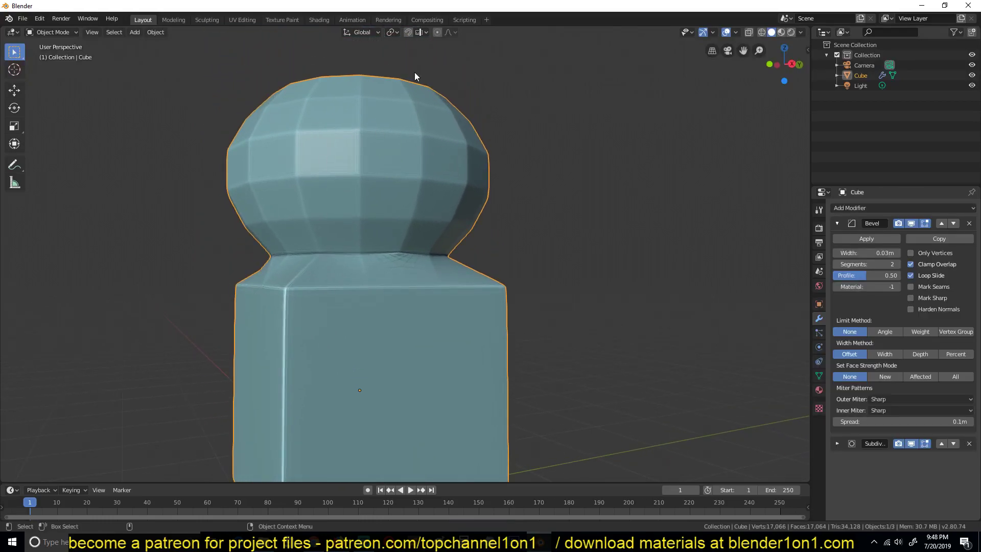
pyautogui.press('Tab')
pyautogui.moveTo(295, 153); pyautogui.dragTo(325, 201, button='middle')
pyautogui.press('Tab')
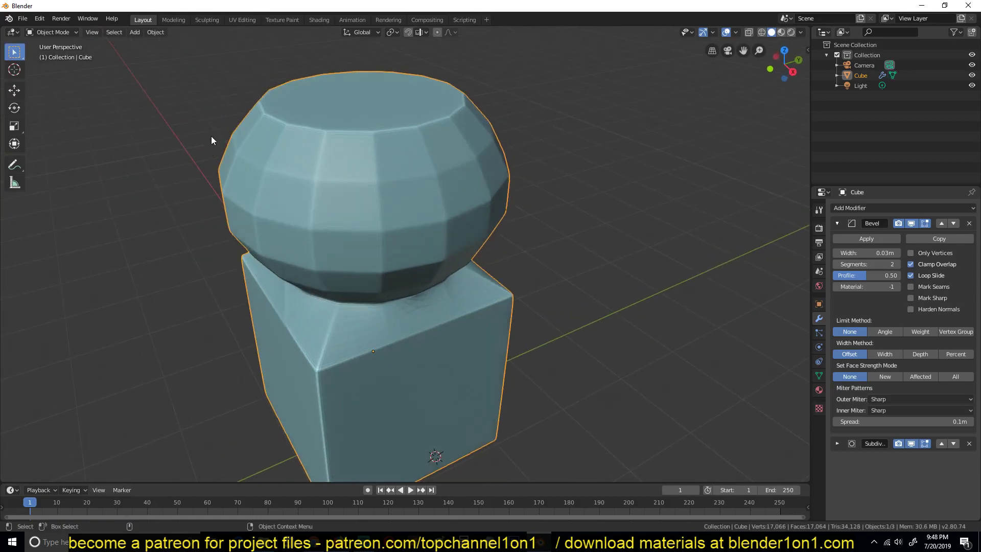
pyautogui.moveTo(429, 263); pyautogui.dragTo(292, 209, button='middle')
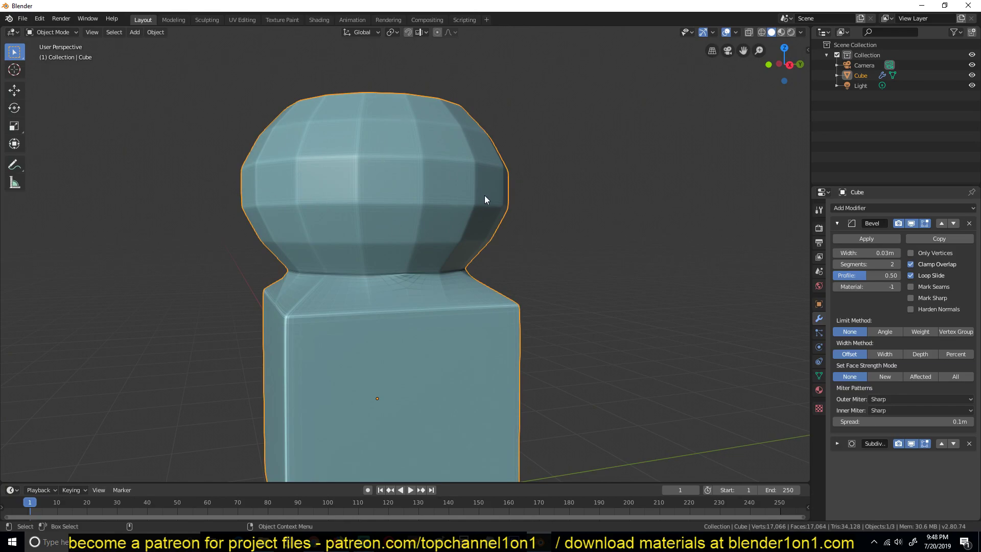
pyautogui.moveTo(485, 193); pyautogui.dragTo(477, 171, button='middle')
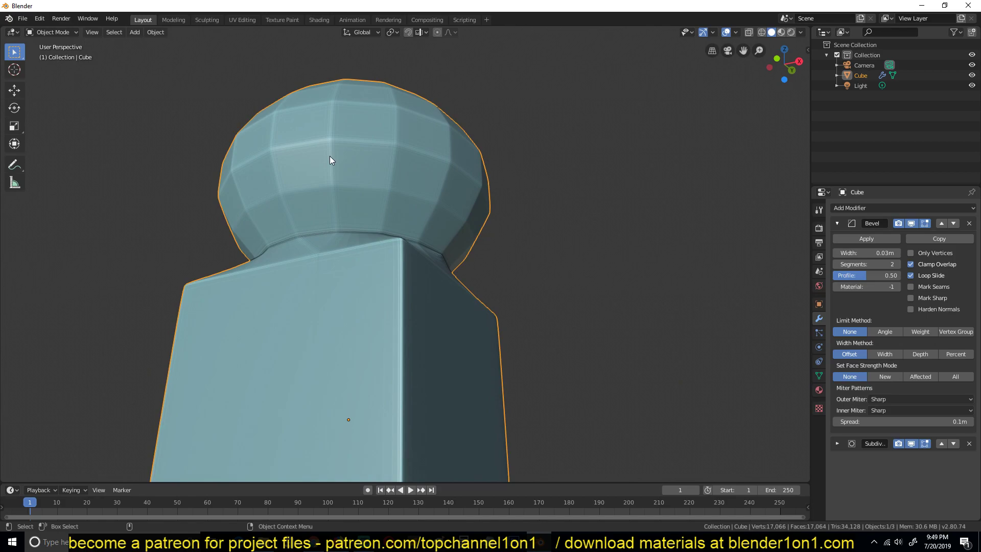
pyautogui.moveTo(351, 162); pyautogui.dragTo(400, 199, button='middle')
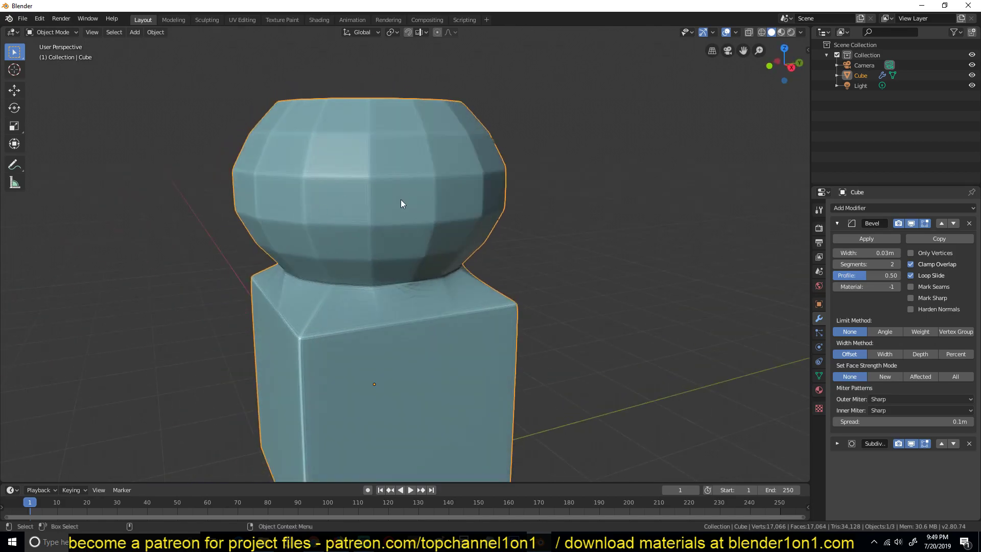
pyautogui.keyDown('shift'); pyautogui.moveTo(348, 171); pyautogui.dragTo(366, 141, button='middle'); pyautogui.keyUp('shift')
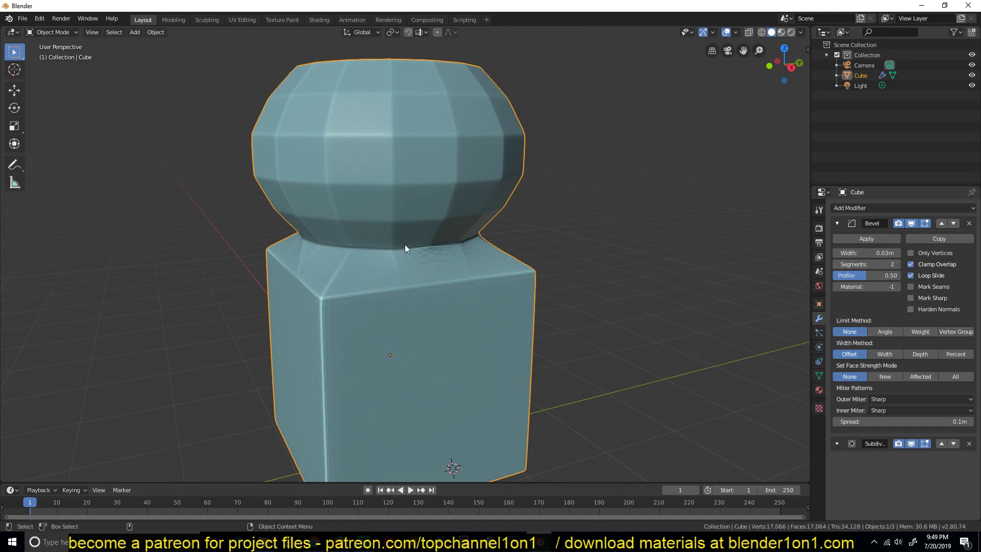
pyautogui.click(885, 332)
# - Orbit and zoom to inspect the bevelled edges of the post
pyautogui.moveTo(795, 332); pyautogui.dragTo(426, 156, button='middle')
pyautogui.moveTo(435, 189); pyautogui.dragTo(443, 245, button='middle')
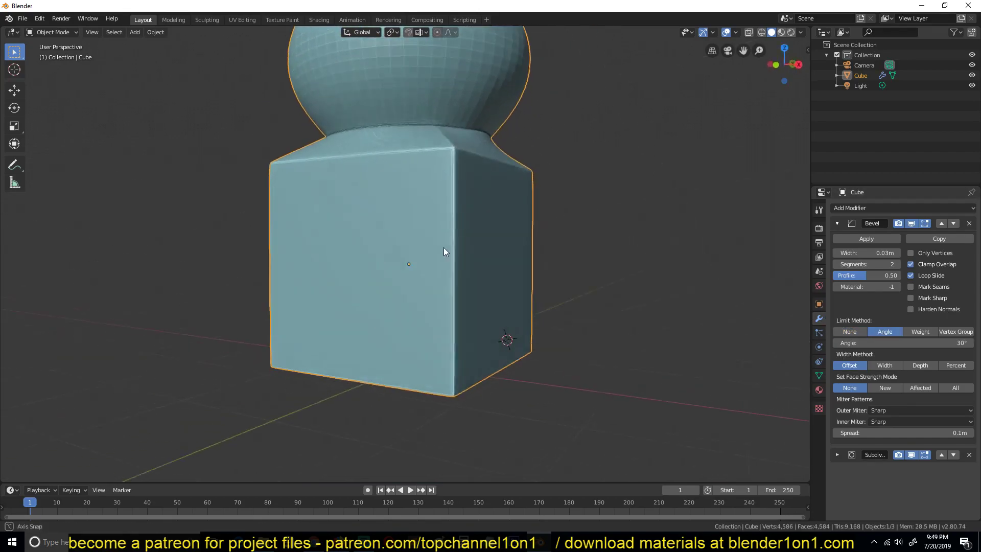
pyautogui.scroll(4, 443, 245)
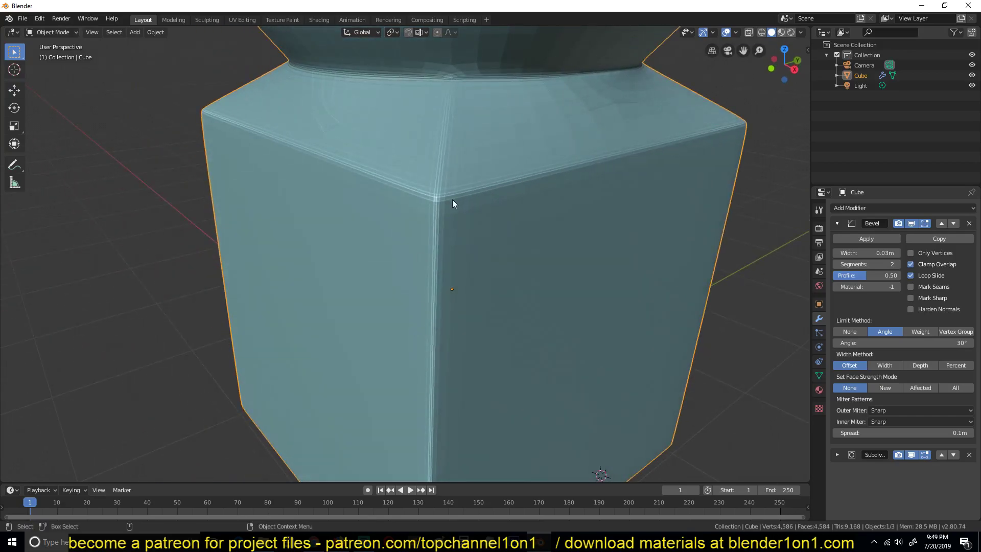
pyautogui.moveTo(449, 203); pyautogui.dragTo(531, 201, button='middle')
# - Inspect the post's mesh in Edit Mode from the top view, toggling wireframe and solid shading
pyautogui.press('Tab')
pyautogui.moveTo(464, 193); pyautogui.dragTo(445, 198, button='middle')
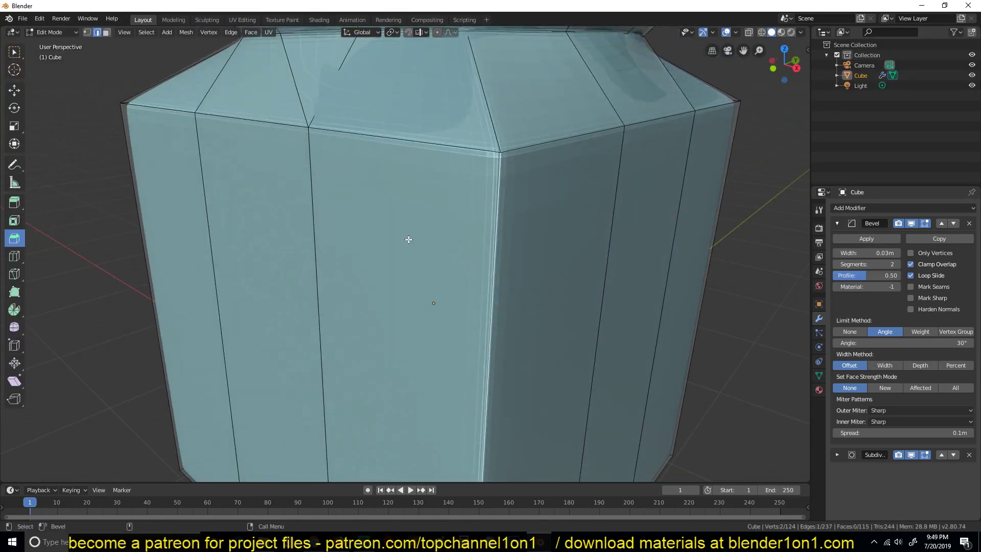
pyautogui.moveTo(524, 228)
pyautogui.mouseDown(button='middle')
pyautogui.moveTo(506, 286)
pyautogui.moveTo(586, 268)
pyautogui.moveTo(407, 305)
pyautogui.mouseUp(button='middle')
pyautogui.press('KP_7')
pyautogui.press('z')
pyautogui.click(409, 306)
pyautogui.press('z')
pyautogui.click(629, 267)
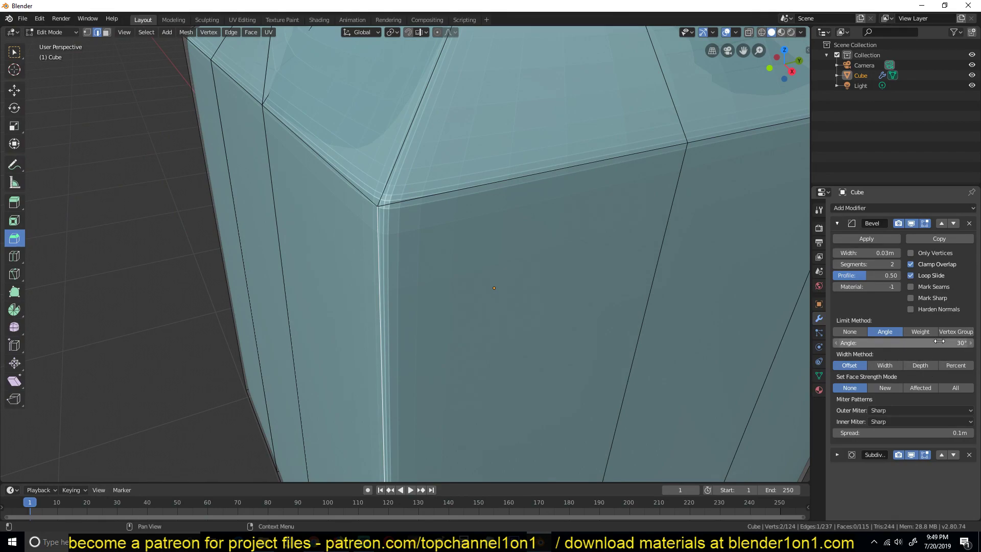
pyautogui.scroll(-2, 768, 312)
pyautogui.scroll(-4, 419, 262)
# - Look up at the sphere in Object Mode, then return to Edit Mode
pyautogui.press('Tab')
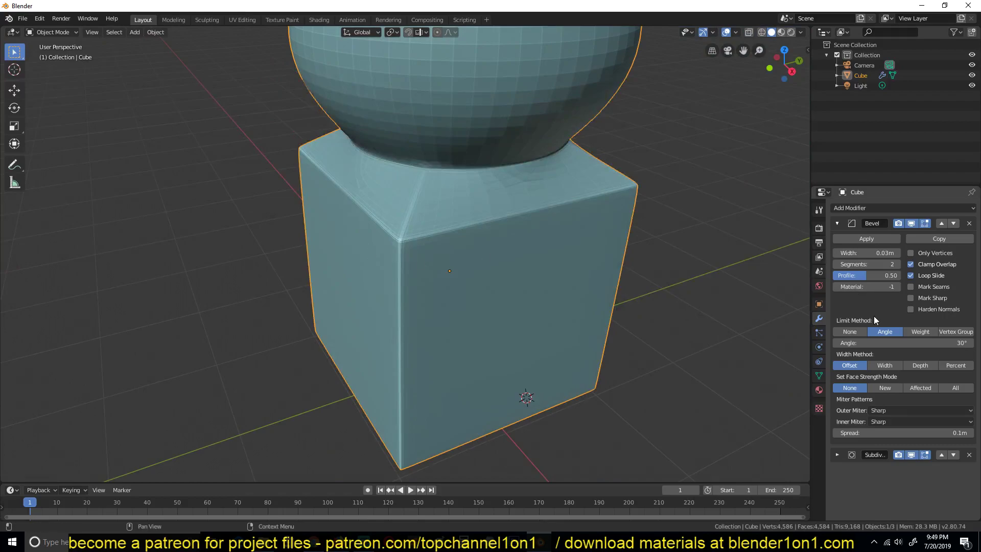
pyautogui.keyDown('shift'); pyautogui.moveTo(364, 334); pyautogui.dragTo(342, 395, button='middle'); pyautogui.keyUp('shift')
pyautogui.moveTo(538, 324); pyautogui.dragTo(414, 263, button='middle')
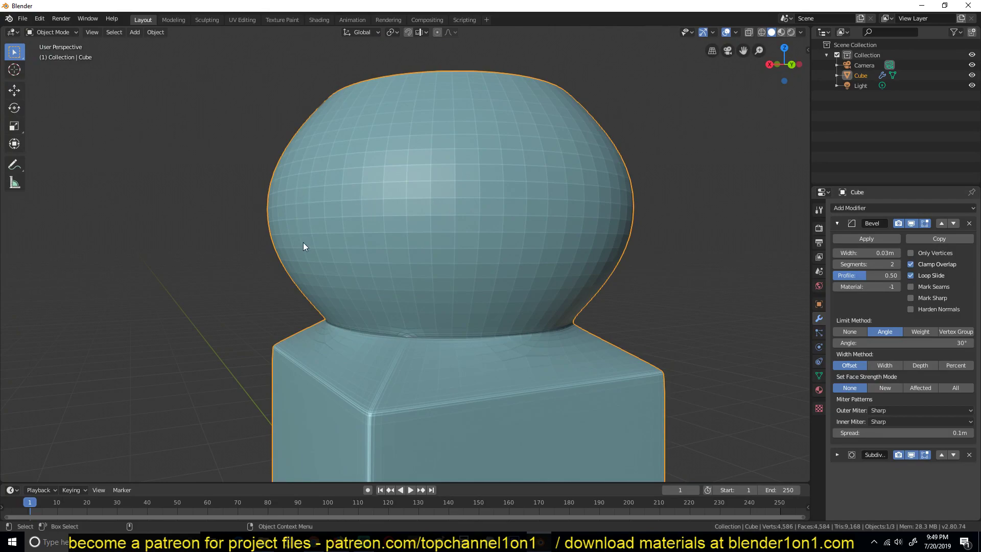
pyautogui.press('Tab')
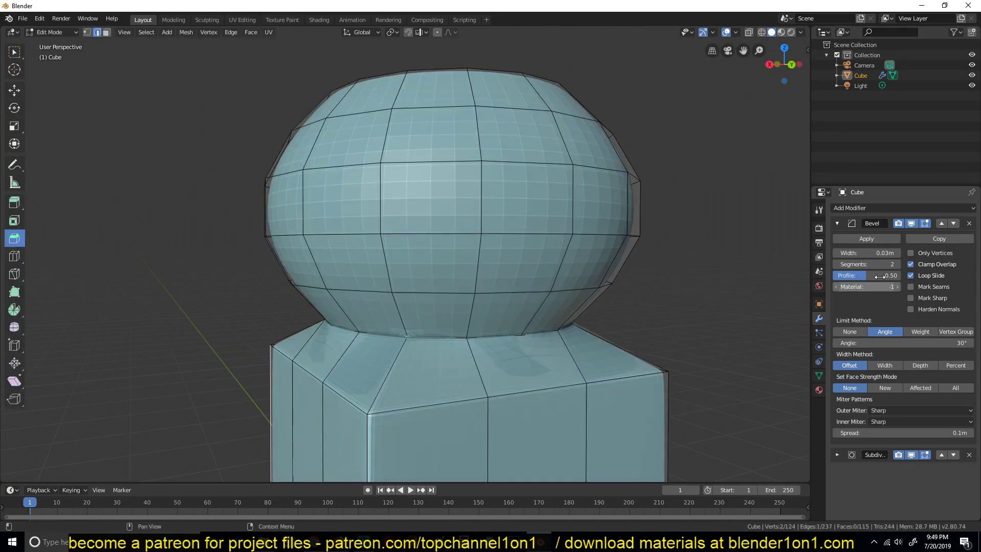
# - Turn on the Edge Angle measurement overlay in the viewport
pyautogui.click(800, 32)
pyautogui.click(737, 33)
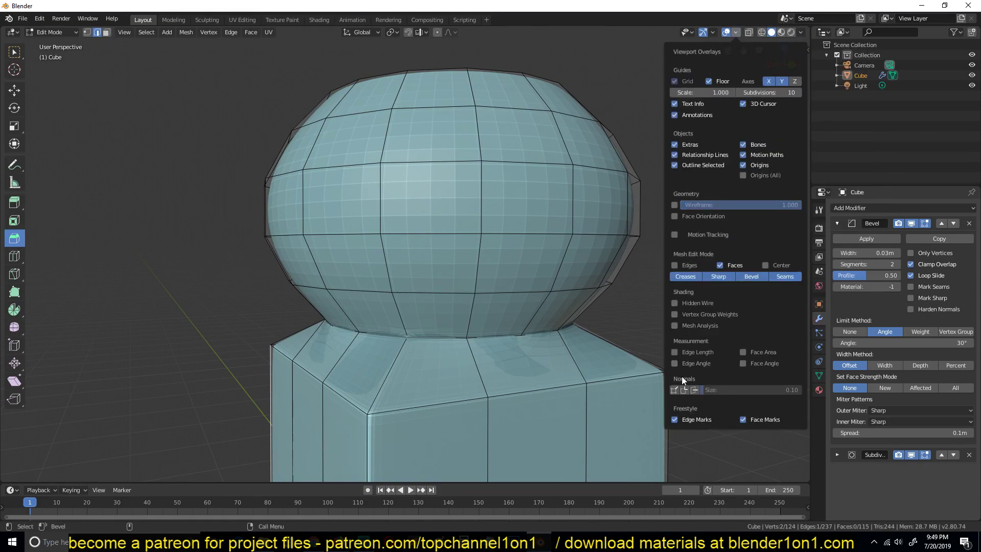
pyautogui.click(731, 32)
pyautogui.click(680, 363)
# - Select a vertical box edge (90°) and a bowl edge to read their angles
pyautogui.keyDown('shift'); pyautogui.moveTo(483, 343); pyautogui.dragTo(496, 122, button='middle'); pyautogui.keyUp('shift')
pyautogui.click(374, 181)
pyautogui.moveTo(377, 198); pyautogui.dragTo(395, 288, button='middle')
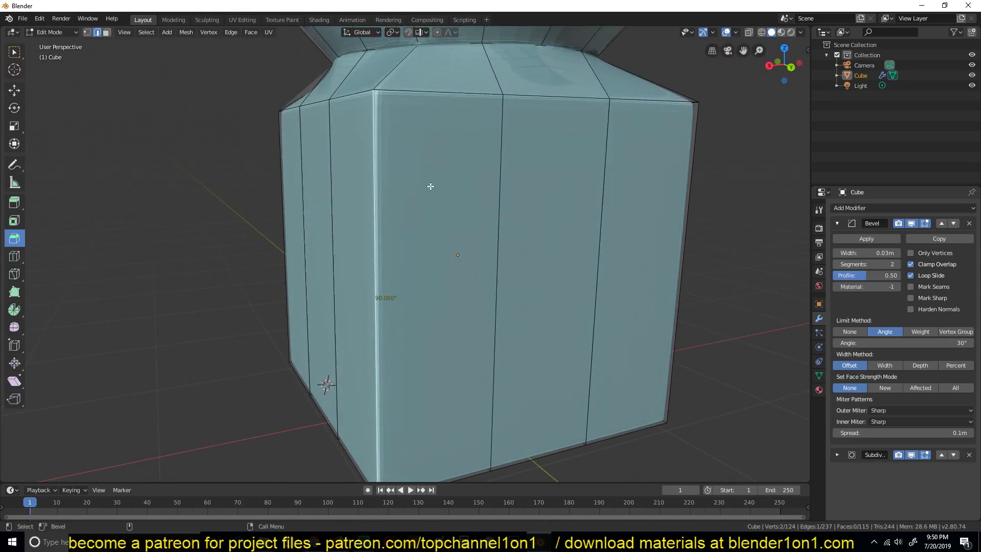
pyautogui.moveTo(460, 106); pyautogui.dragTo(504, 110, button='middle')
pyautogui.click(510, 99)
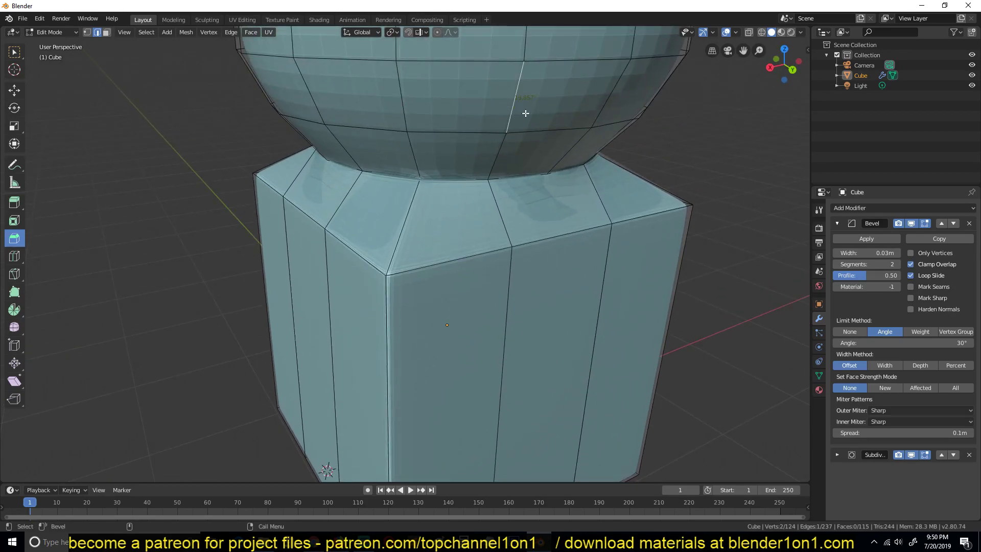
pyautogui.moveTo(535, 65); pyautogui.dragTo(541, 144, button='middle')
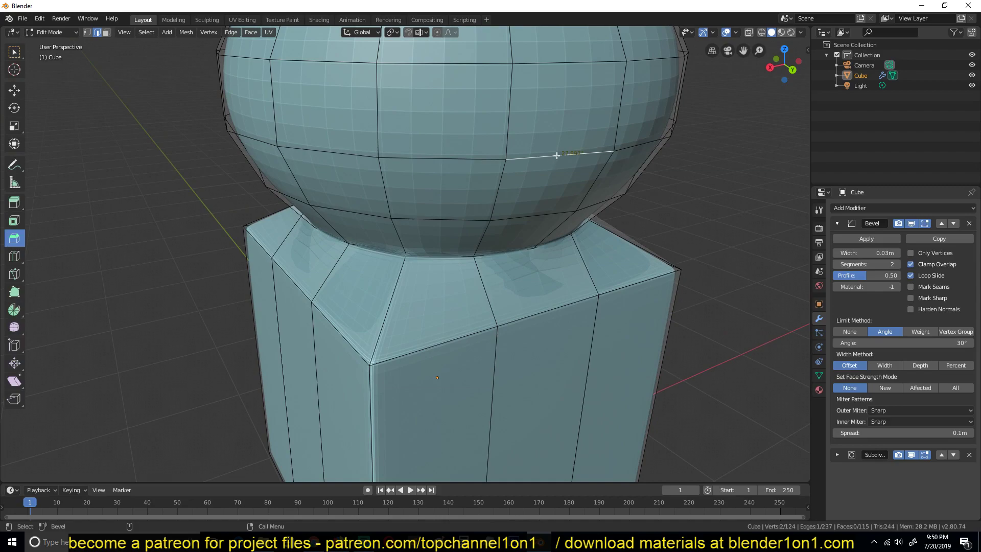
pyautogui.moveTo(557, 155); pyautogui.dragTo(545, 145, button='middle')
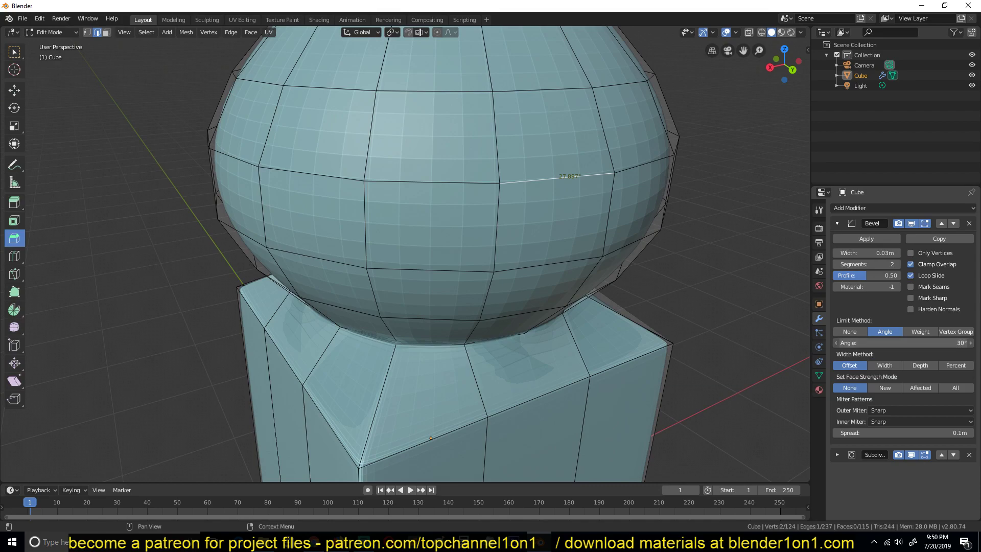
# - Change the Bevel modifier's angle limit from 30° to 26°
pyautogui.click(903, 343)
pyautogui.write('30d')
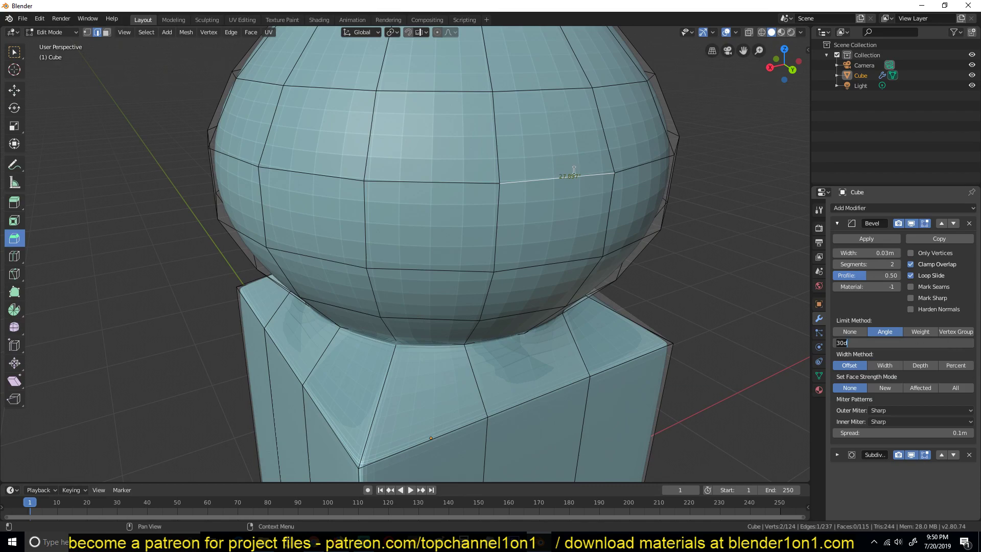
pyautogui.press('BackSpace')
pyautogui.press('BackSpace')
pyautogui.press('BackSpace')
pyautogui.write('26')
pyautogui.press('Return')
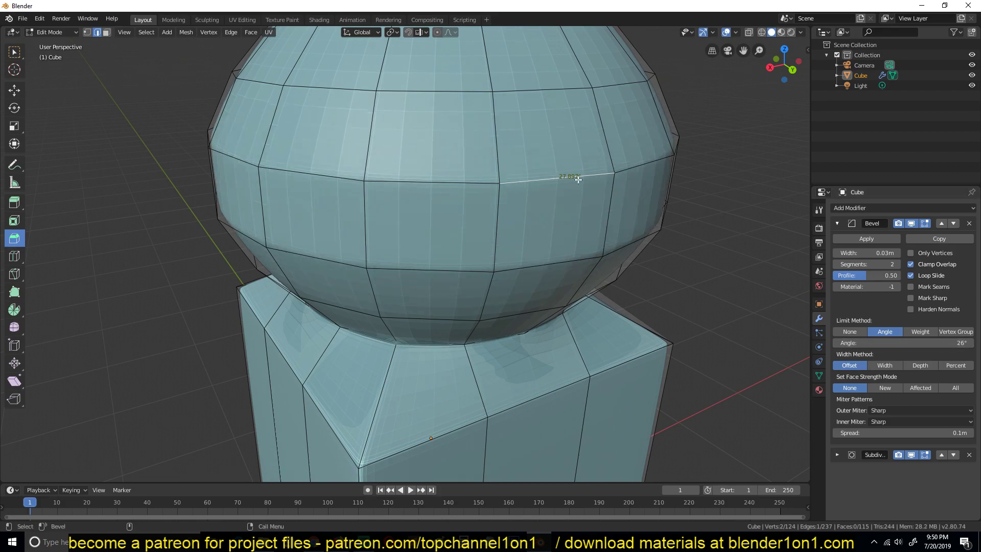
# - Orbit around the bowl's rim to read edge angles of about 14.6° and 22°
pyautogui.moveTo(574, 174); pyautogui.dragTo(580, 148, button='middle')
pyautogui.scroll(-2, 565, 207)
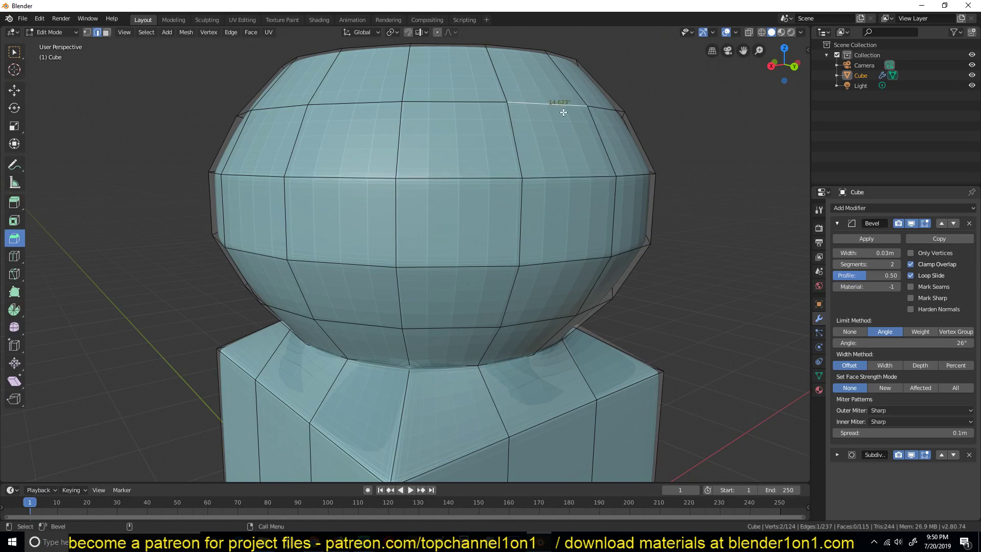
pyautogui.moveTo(562, 114); pyautogui.dragTo(557, 127, button='middle')
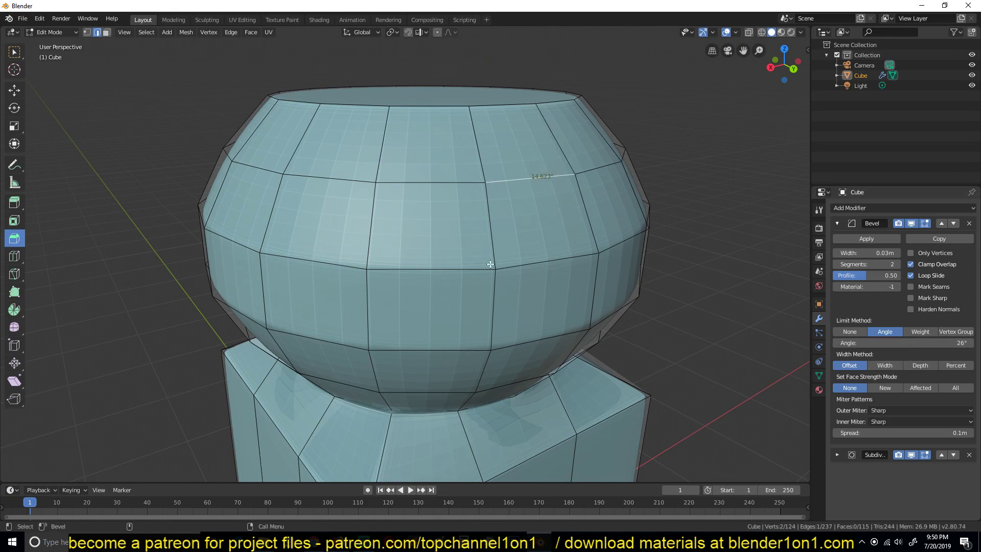
pyautogui.moveTo(545, 176); pyautogui.dragTo(589, 155, button='middle')
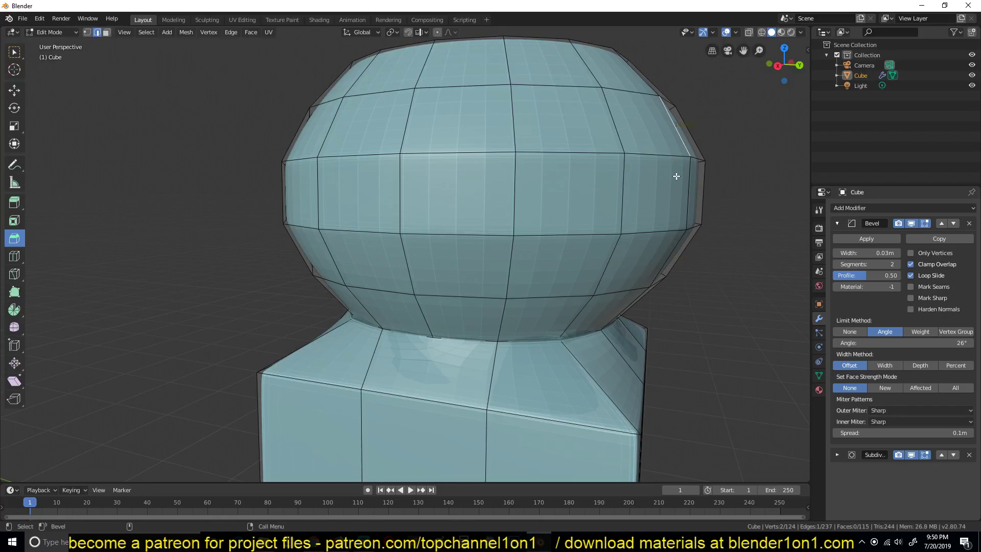
# - Set the Bevel angle limit to 50° and check the result in Object Mode
pyautogui.click(889, 343)
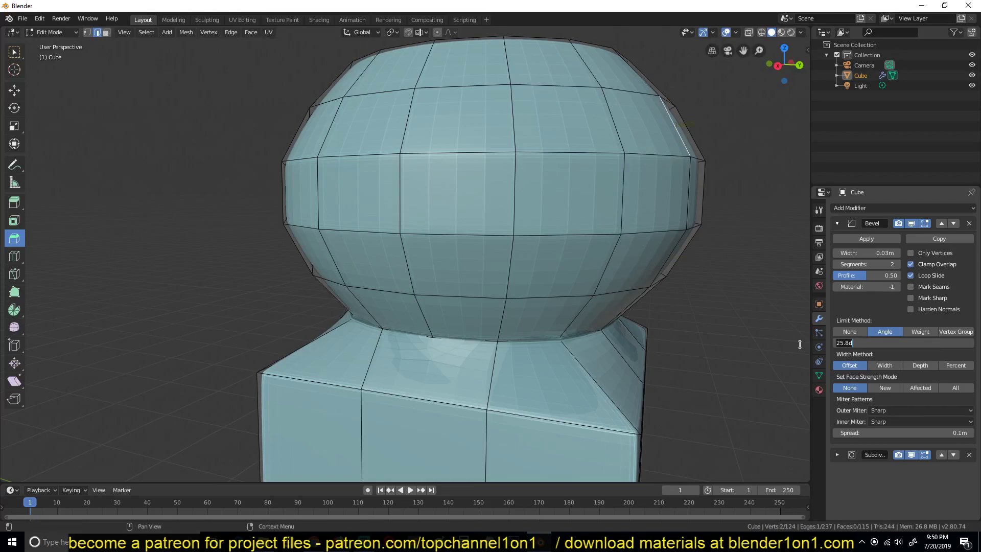
pyautogui.write('50')
pyautogui.press('Return')
pyautogui.press('Tab')
pyautogui.moveTo(657, 277); pyautogui.dragTo(553, 185, button='middle')
pyautogui.keyDown('shift'); pyautogui.moveTo(554, 219); pyautogui.dragTo(544, 51, button='middle'); pyautogui.keyUp('shift')
pyautogui.moveTo(575, 302); pyautogui.dragTo(578, 222, button='middle')
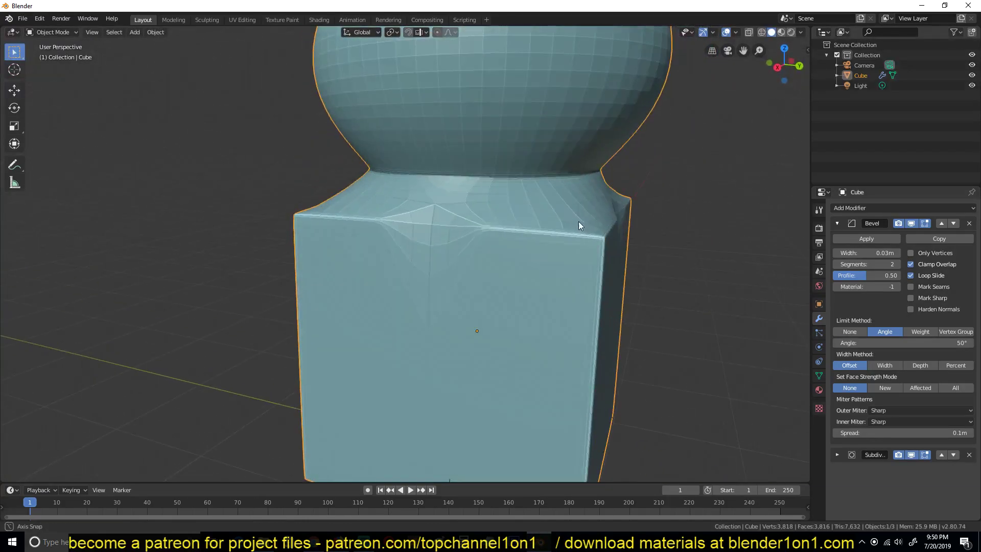
# - Select top edges of the box in Edit Mode to read their angles
pyautogui.press('Tab')
pyautogui.click(439, 237)
pyautogui.moveTo(405, 235)
pyautogui.mouseDown(button='middle')
pyautogui.moveTo(418, 223)
pyautogui.moveTo(465, 236)
pyautogui.moveTo(486, 225)
pyautogui.moveTo(391, 226)
pyautogui.mouseUp(button='middle')
pyautogui.click(412, 225)
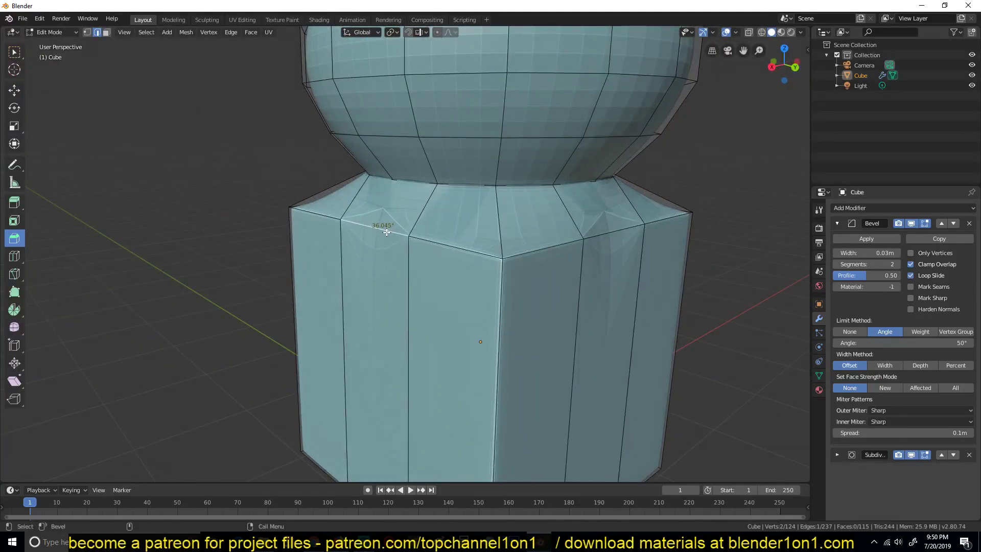
pyautogui.moveTo(387, 232); pyautogui.dragTo(437, 232, button='middle')
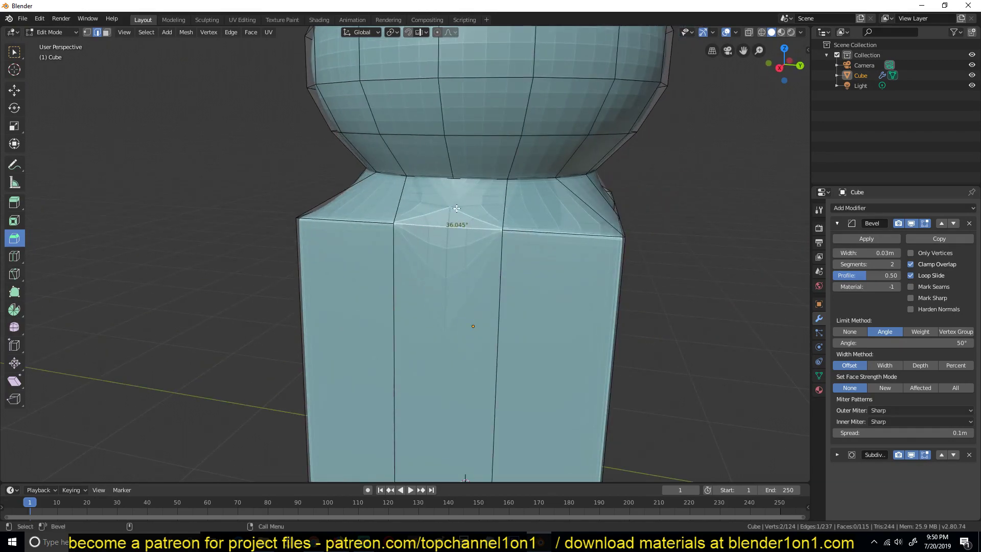
pyautogui.moveTo(460, 231); pyautogui.dragTo(630, 271, button='middle')
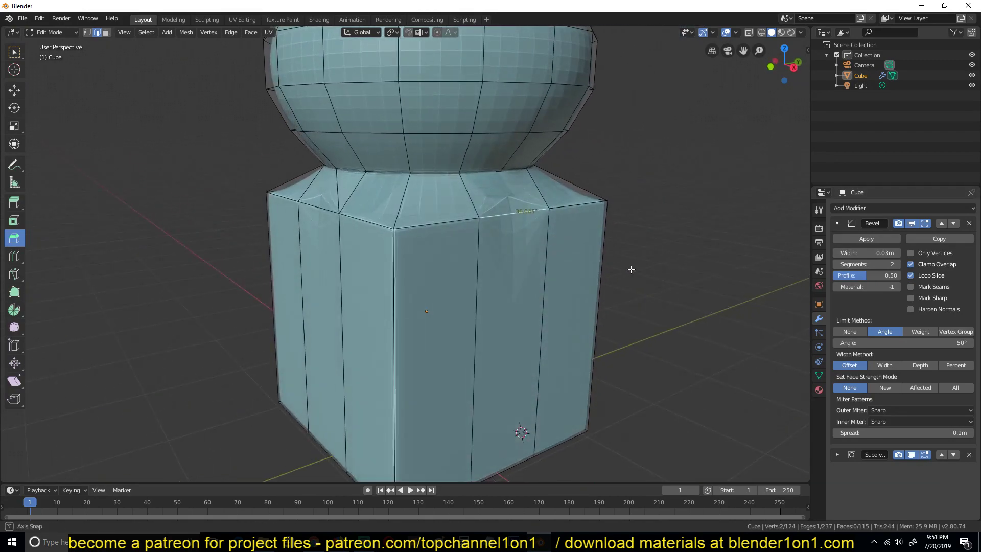
# - Set the Bevel angle limit back to 30°
pyautogui.click(930, 344)
pyautogui.press('Return')
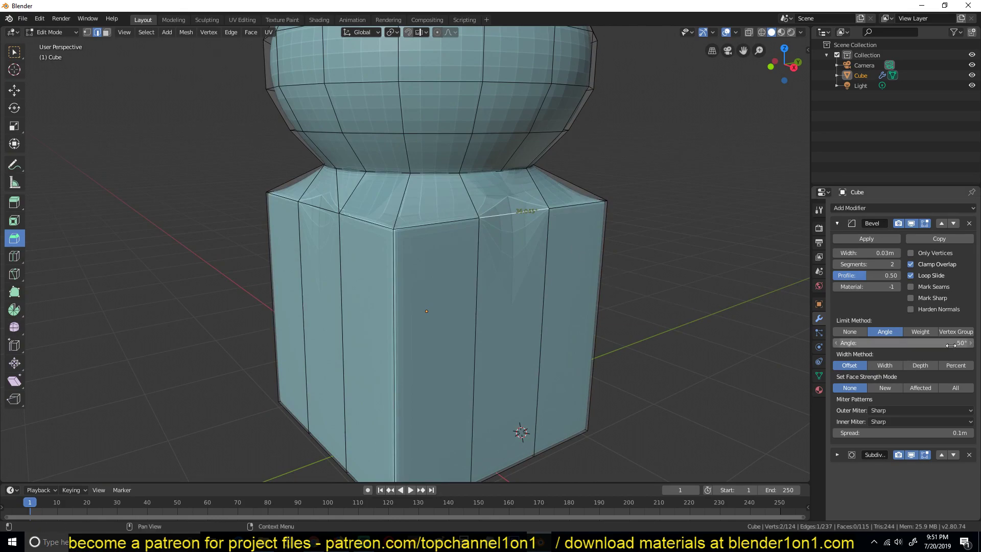
pyautogui.click(949, 343)
pyautogui.write('30')
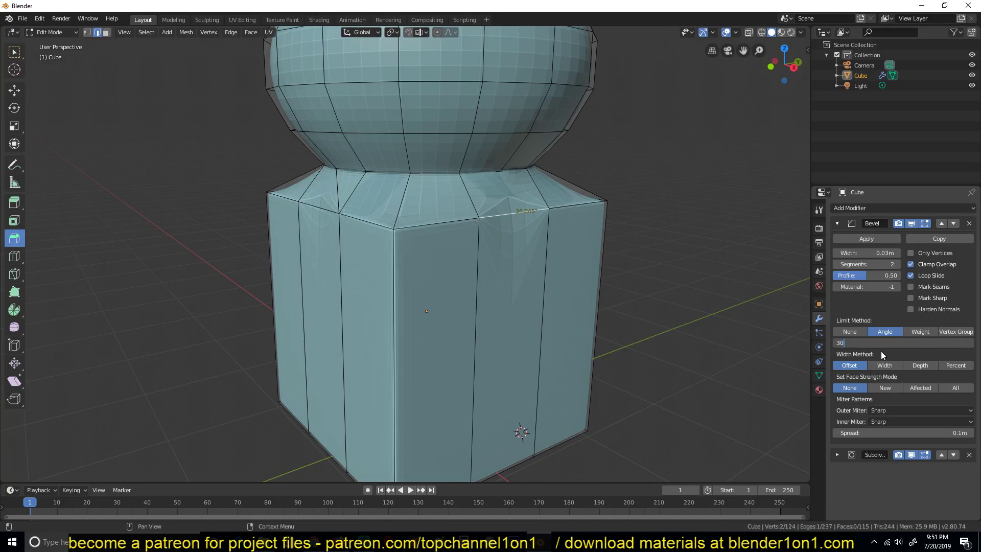
pyautogui.press('Return')
# - Apply Shade Smooth to the post in Object Mode, deselect all, and orbit around it
pyautogui.press('Tab')
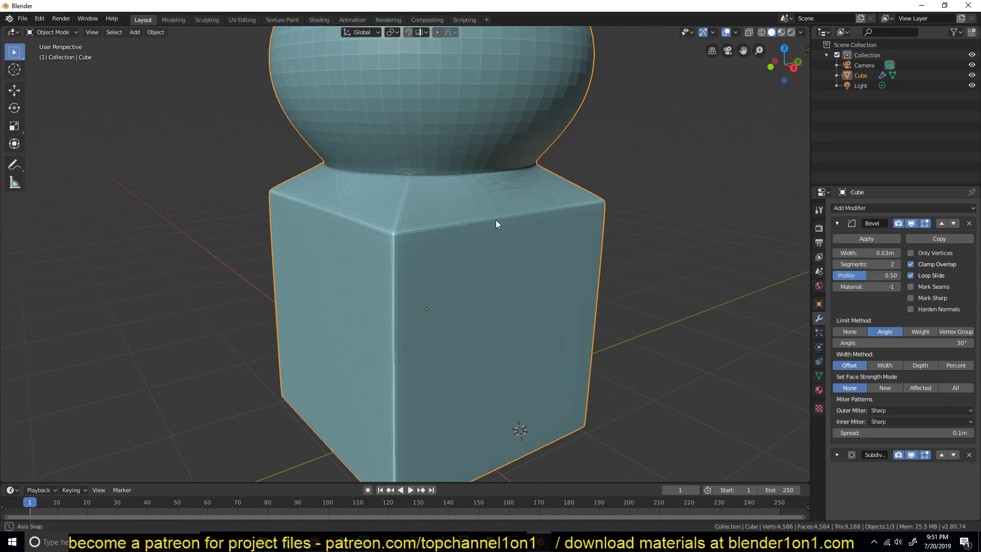
pyautogui.scroll(-5, 480, 189)
pyautogui.rightClick(439, 176)
pyautogui.click(439, 173)
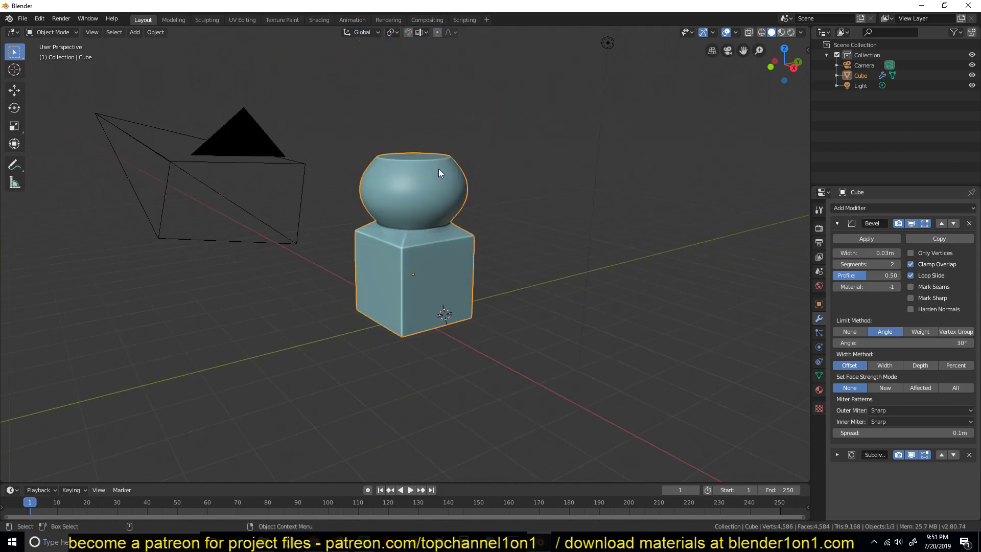
pyautogui.scroll(3, 439, 169)
pyautogui.hotkey('alt', 'a')
pyautogui.moveTo(486, 207); pyautogui.dragTo(337, 189, button='middle')
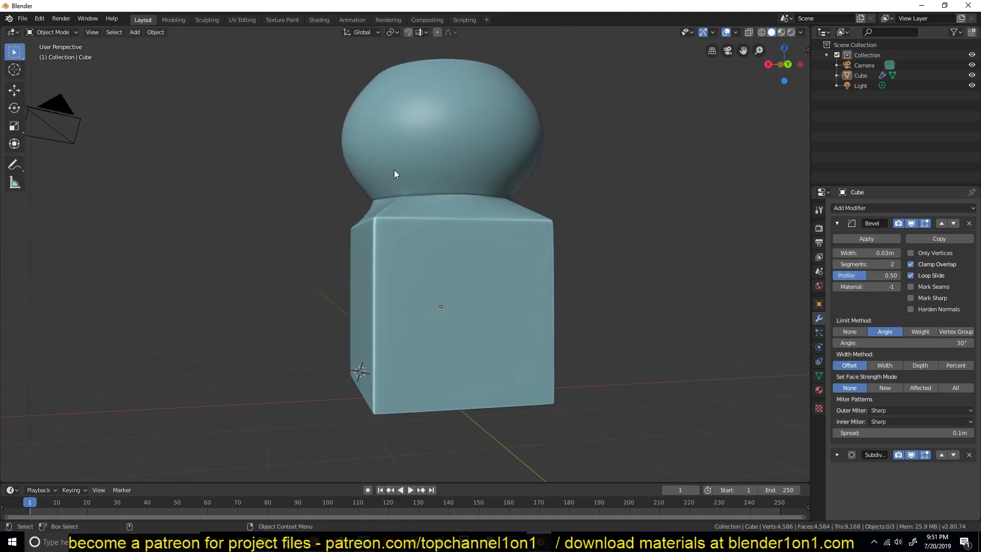
pyautogui.moveTo(478, 191); pyautogui.dragTo(364, 166, button='middle')
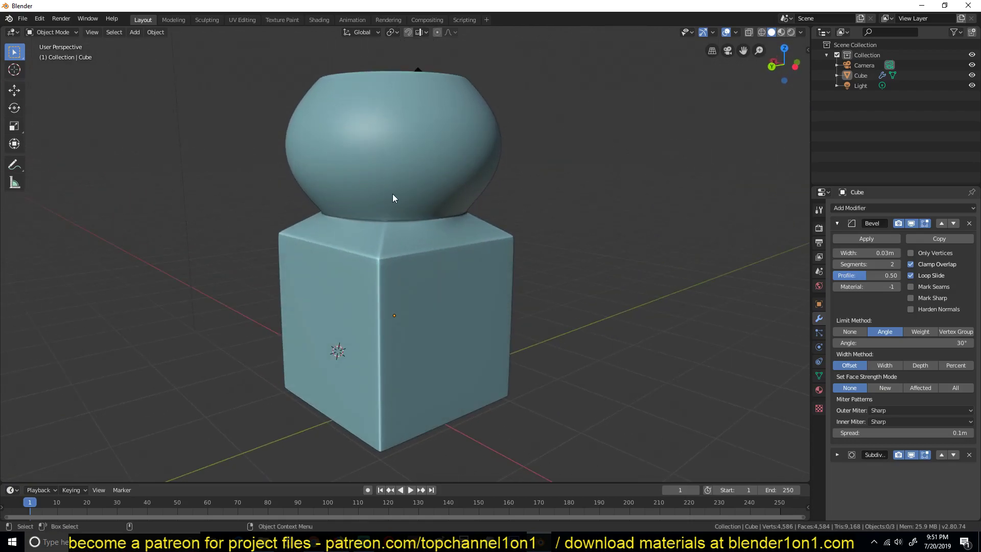
# - Give the Bevel modifier 3 segments and a thinner 0.003 m width, then select the post
pyautogui.moveTo(437, 241); pyautogui.dragTo(430, 201, button='middle')
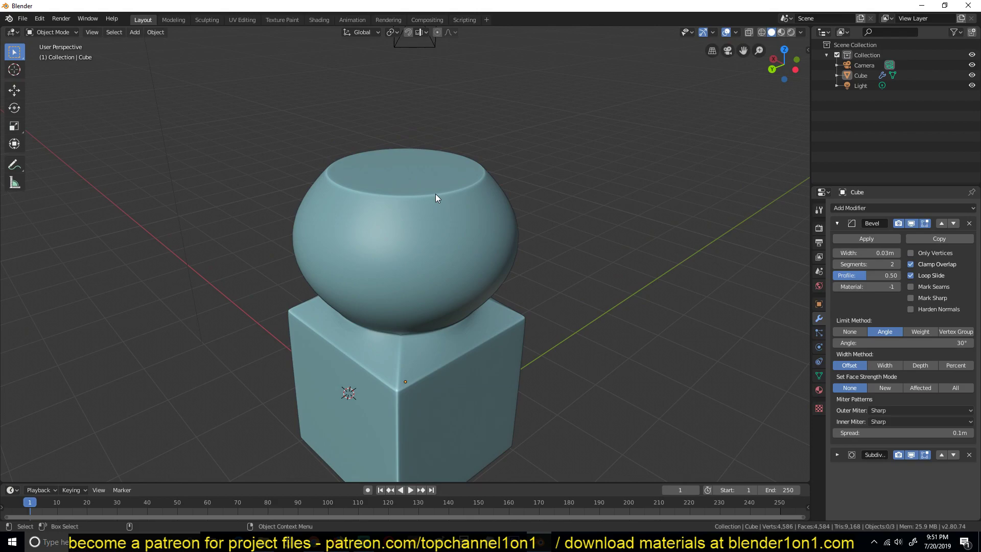
pyautogui.moveTo(431, 225); pyautogui.dragTo(418, 262, button='middle')
pyautogui.click(897, 265)
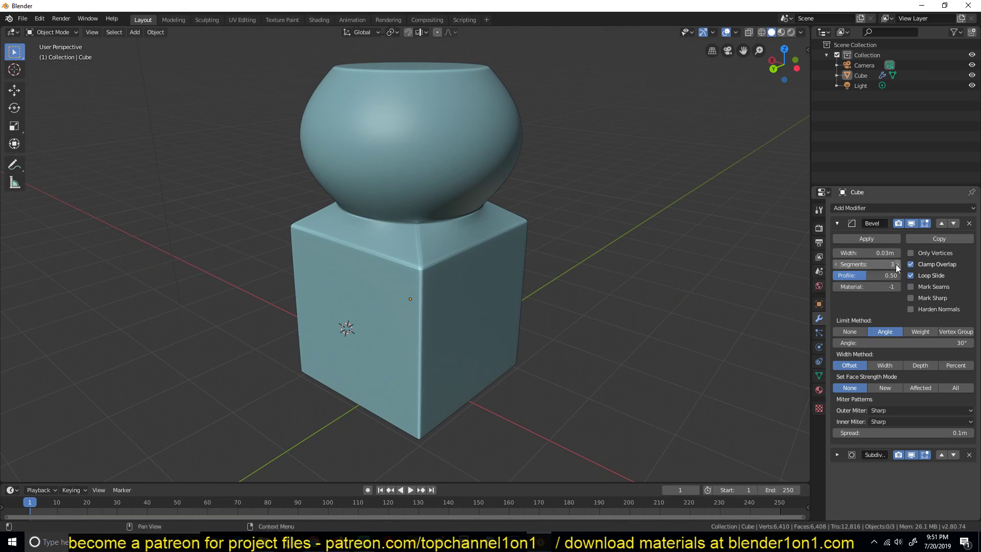
pyautogui.scroll(5, 409, 317)
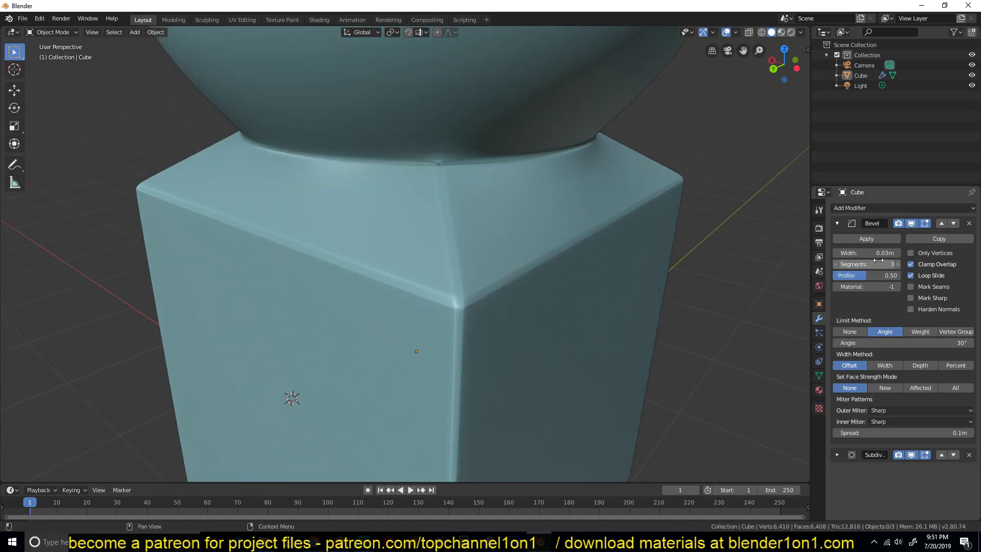
pyautogui.moveTo(887, 253); pyautogui.dragTo(858, 253)
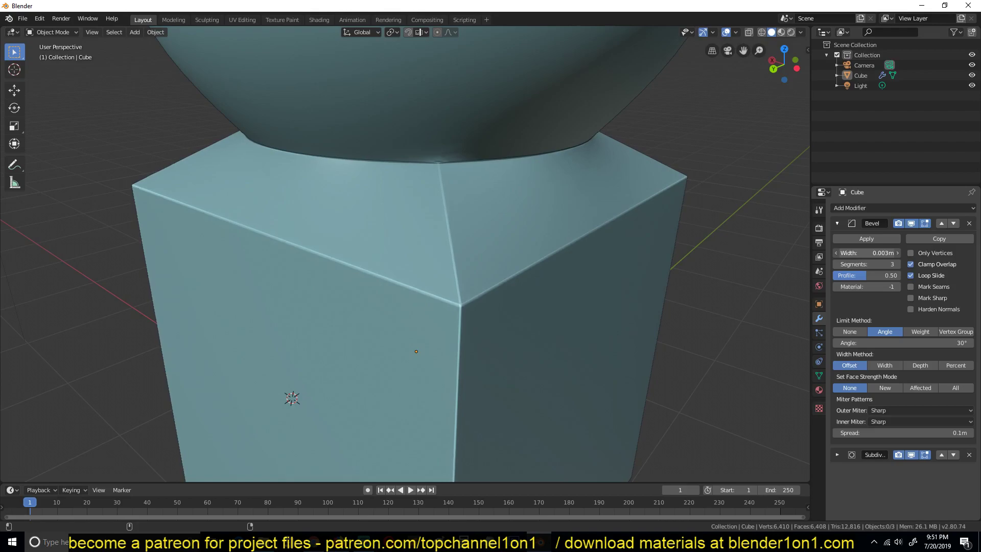
pyautogui.scroll(-6, 544, 265)
pyautogui.moveTo(543, 266); pyautogui.dragTo(477, 312, button='middle')
pyautogui.click(476, 312)
pyautogui.scroll(1, 492, 247)
# - In Edit Mode face select, pick a patch of six faces on the bowl's side
pyautogui.press('Tab')
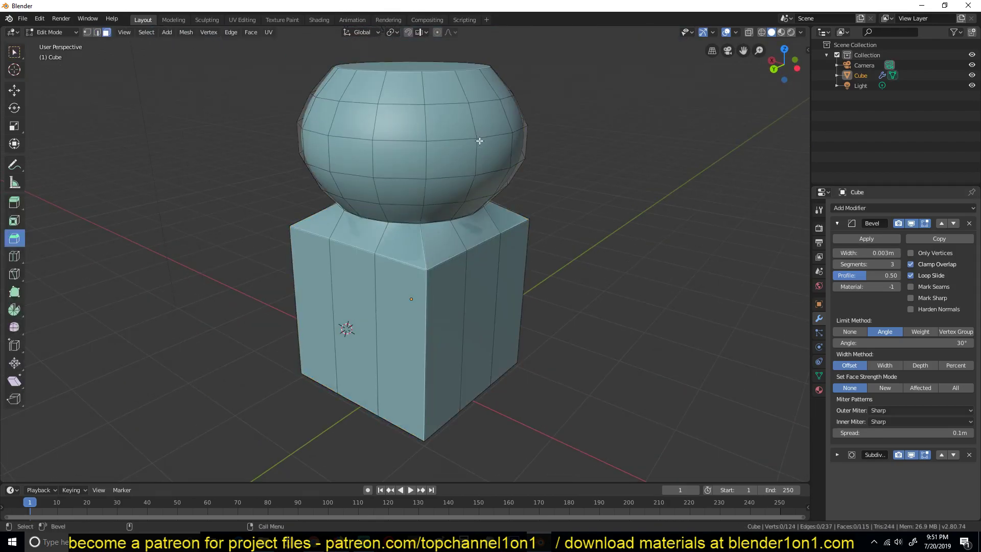
pyautogui.press('3')
pyautogui.click(486, 126)
pyautogui.keyDown('shift'); pyautogui.click(435, 161); pyautogui.keyUp('shift')
pyautogui.keyDown('ctrl'); pyautogui.click(435, 132); pyautogui.keyUp('ctrl')
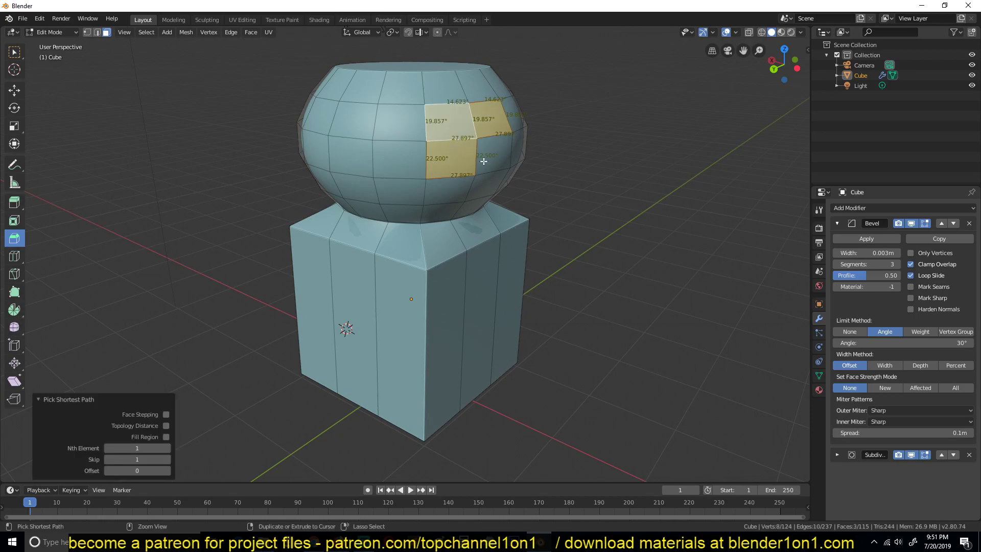
pyautogui.keyDown('ctrl'); pyautogui.click(486, 158); pyautogui.keyUp('ctrl')
pyautogui.keyDown('ctrl'); pyautogui.click(512, 118); pyautogui.keyUp('ctrl')
pyautogui.keyDown('shift'); pyautogui.click(517, 145); pyautogui.keyUp('shift')
# - Extrude the faces outward along their normals, then return to Object Mode
pyautogui.hotkey('alt', 'e')
pyautogui.click(517, 147)
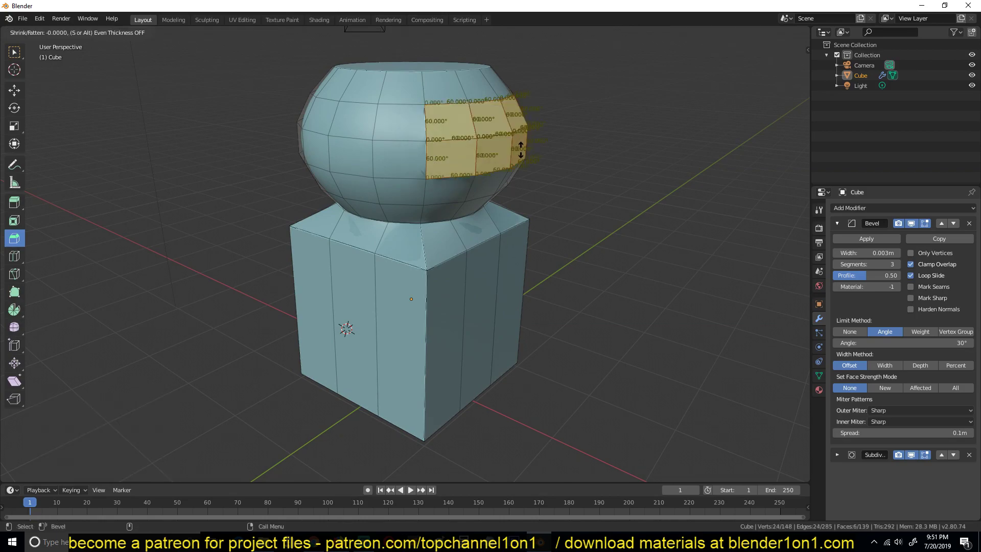
pyautogui.rightClick(542, 189)
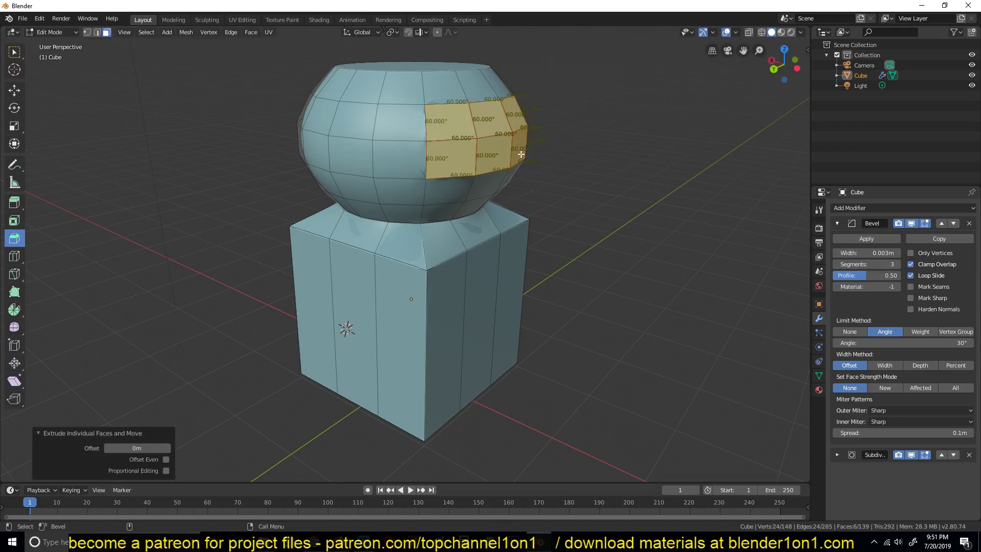
pyautogui.hotkey('ctrl', 'z')
pyautogui.hotkey('alt', 'e')
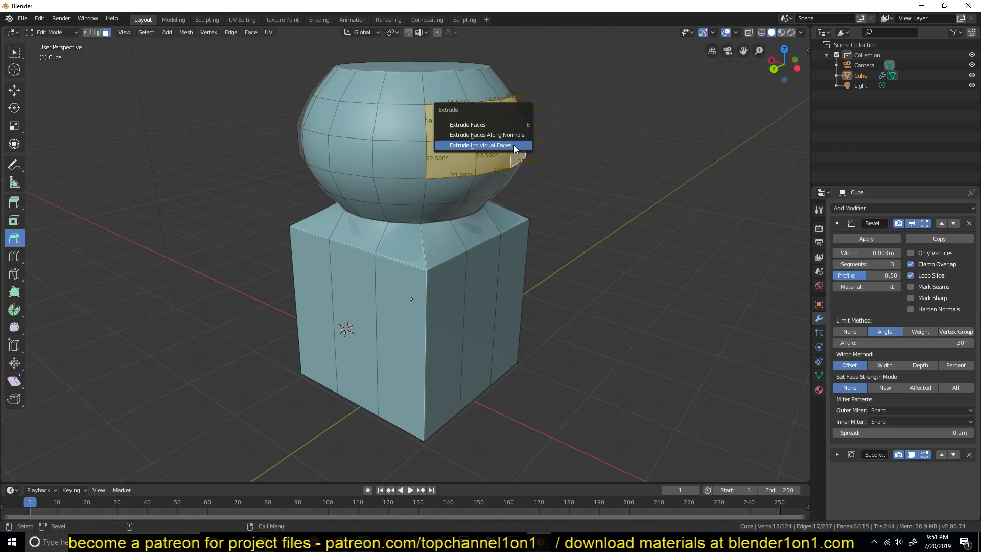
pyautogui.click(487, 135)
pyautogui.click(537, 161)
pyautogui.press('Tab')
pyautogui.moveTo(534, 167); pyautogui.dragTo(302, 133, button='middle')
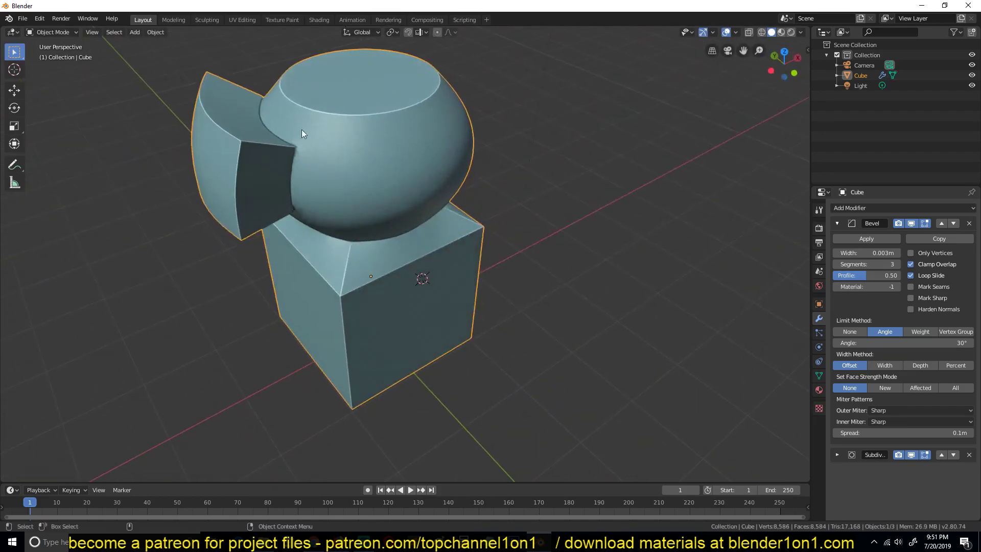
pyautogui.moveTo(351, 166); pyautogui.dragTo(611, 131, button='middle')
pyautogui.moveTo(575, 178); pyautogui.dragTo(522, 184, button='middle')
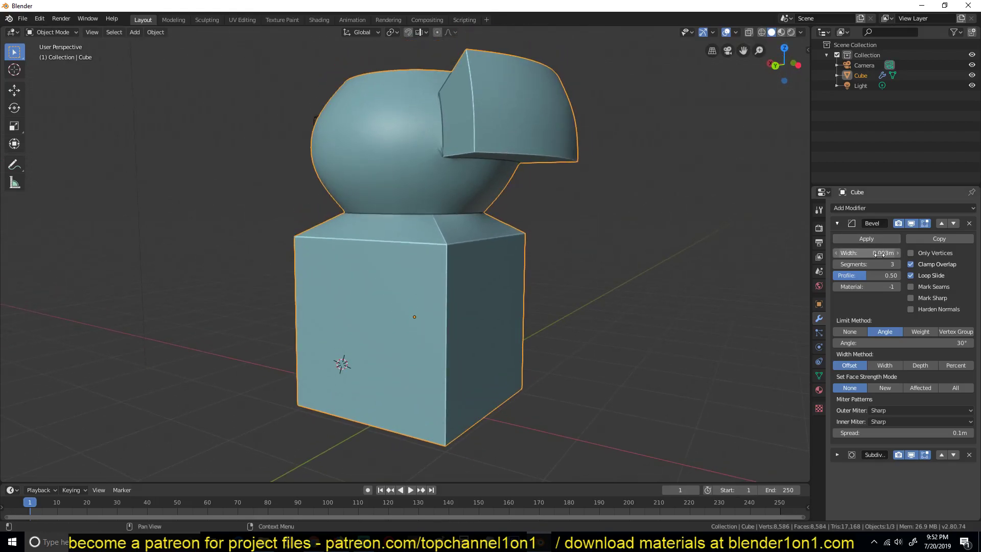
pyautogui.scroll(-4, 455, 180)
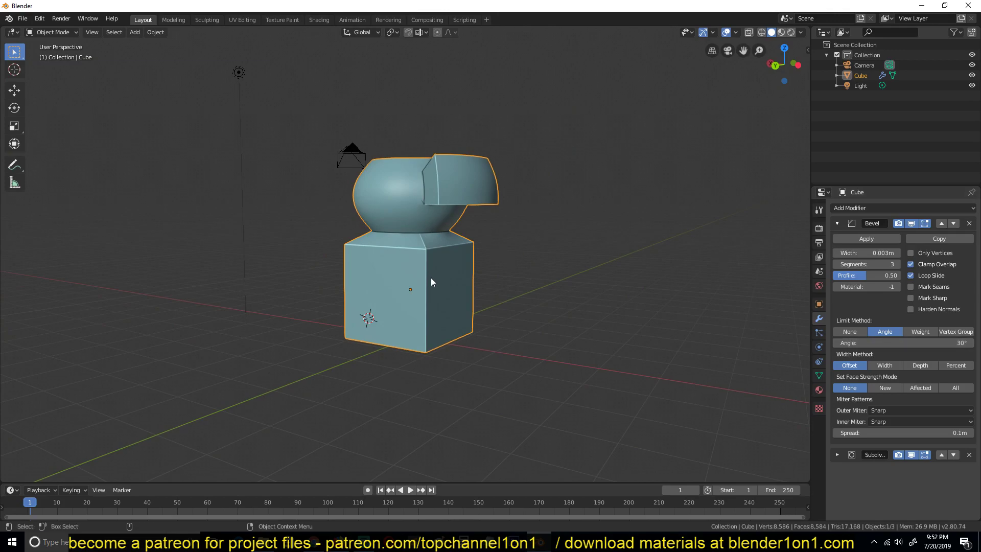
pyautogui.moveTo(440, 202); pyautogui.dragTo(320, 232, button='middle')
# - Duplicate the post and place the copy beside the original along Y
pyautogui.hotkey('shift', 'd')
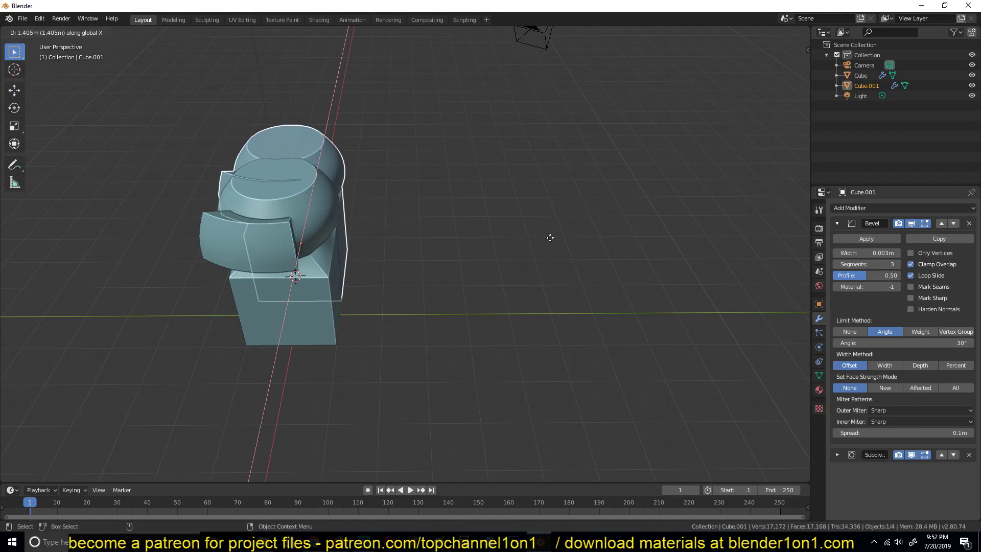
pyautogui.press('y')
pyautogui.click(598, 244)
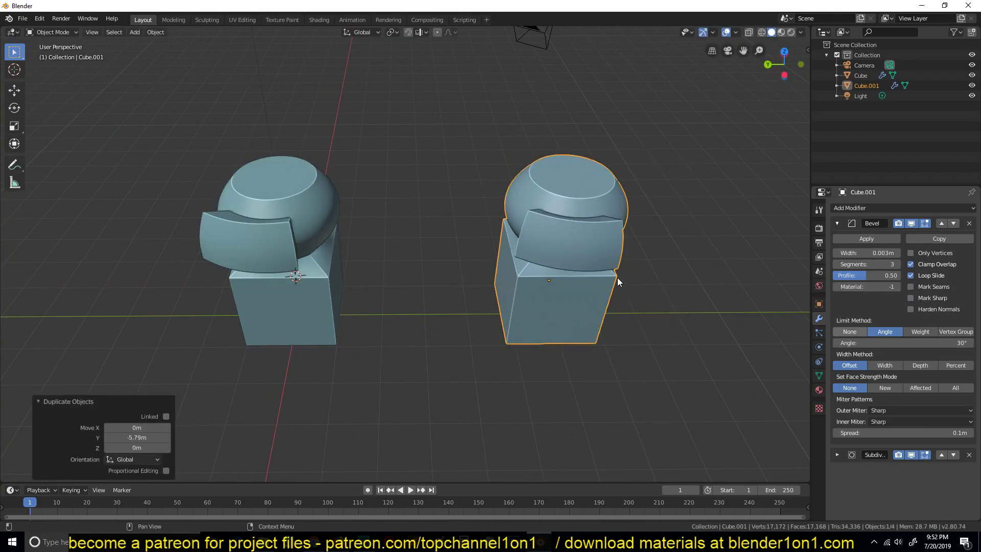
pyautogui.hotkey('ctrl', 'z')
pyautogui.moveTo(612, 276); pyautogui.dragTo(516, 255, button='middle')
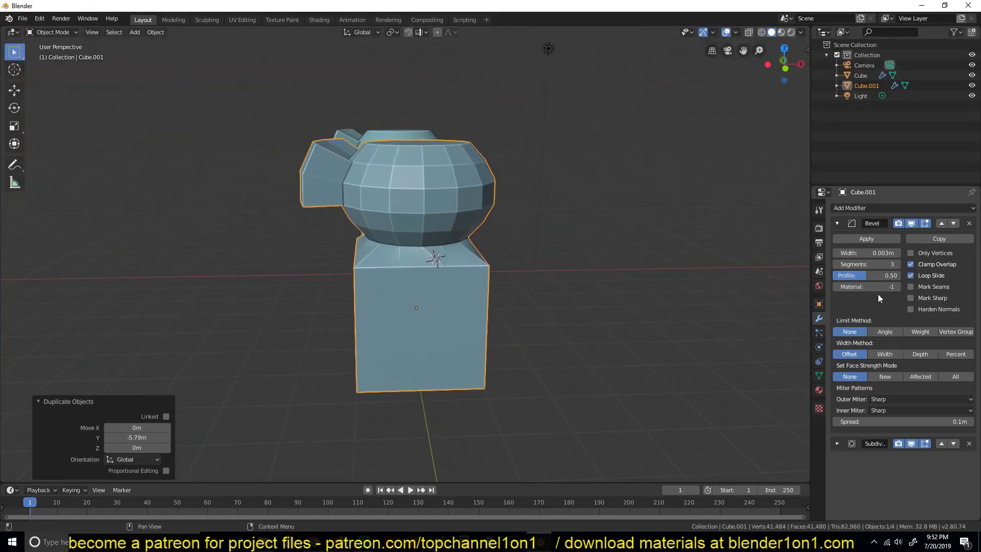
# - Replace the copy's Bevel with a new Bevel modifier placed above the Subdivision Surface
pyautogui.click(969, 224)
pyautogui.click(886, 209)
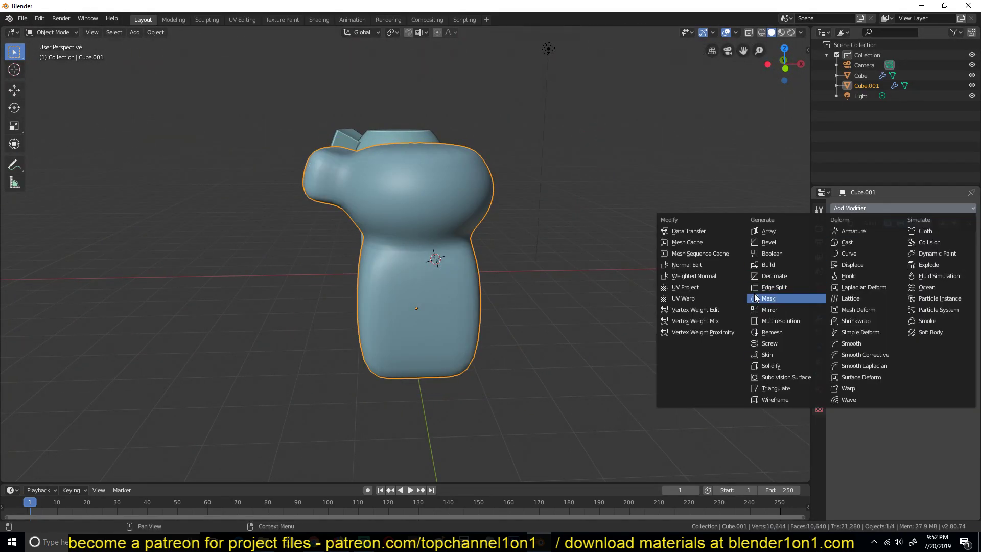
pyautogui.click(774, 242)
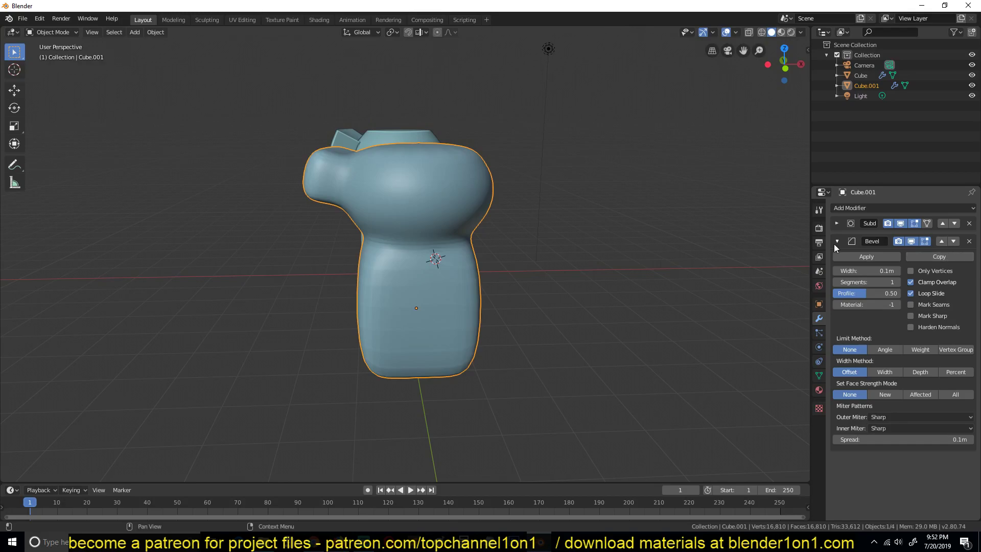
pyautogui.click(942, 241)
pyautogui.moveTo(461, 268); pyautogui.dragTo(482, 247, button='middle')
# - Set the new Bevel to 2 segments and a 0.01 m width
pyautogui.click(897, 264)
pyautogui.scroll(2, 483, 247)
pyautogui.scroll(2, 601, 293)
pyautogui.scroll(-3, 600, 299)
pyautogui.moveTo(601, 298)
pyautogui.mouseDown(button='middle')
pyautogui.moveTo(577, 303)
pyautogui.moveTo(588, 303)
pyautogui.mouseUp(button='middle')
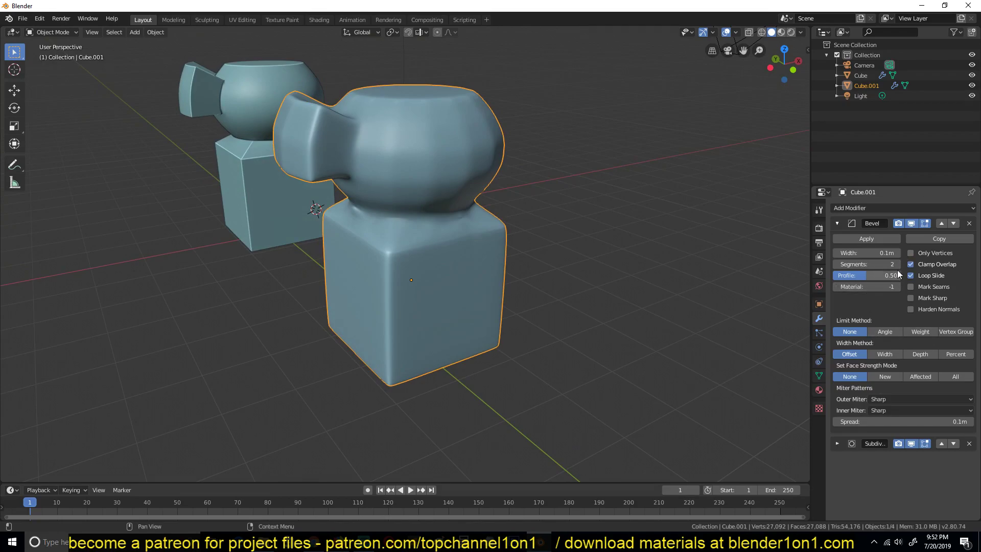
pyautogui.click(885, 257)
pyautogui.click(843, 253)
pyautogui.write('0.01m')
pyautogui.press('Return')
pyautogui.scroll(3, 454, 250)
pyautogui.scroll(-3, 420, 225)
pyautogui.moveTo(409, 220); pyautogui.dragTo(418, 182, button='middle')
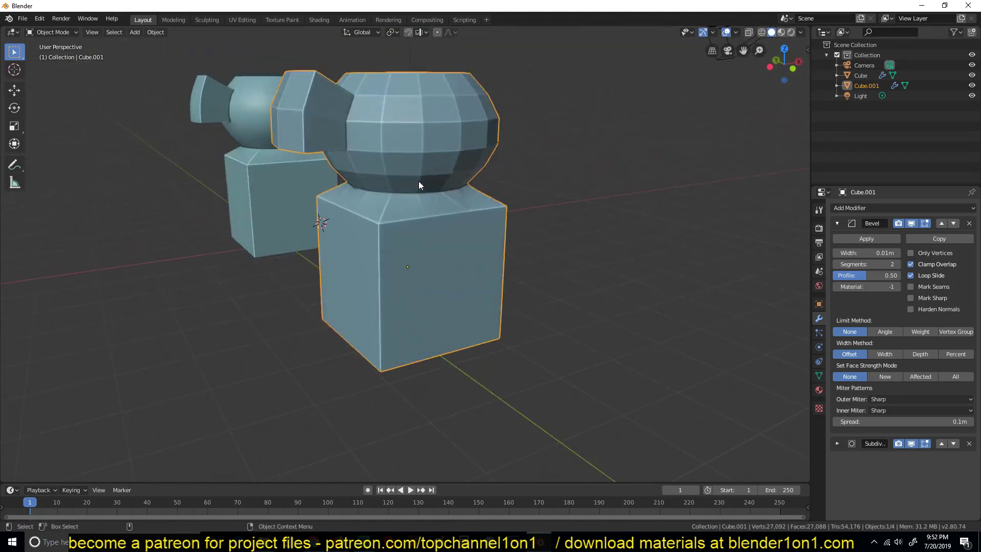
pyautogui.keyDown('shift'); pyautogui.moveTo(452, 250); pyautogui.dragTo(452, 268, button='middle'); pyautogui.keyUp('shift')
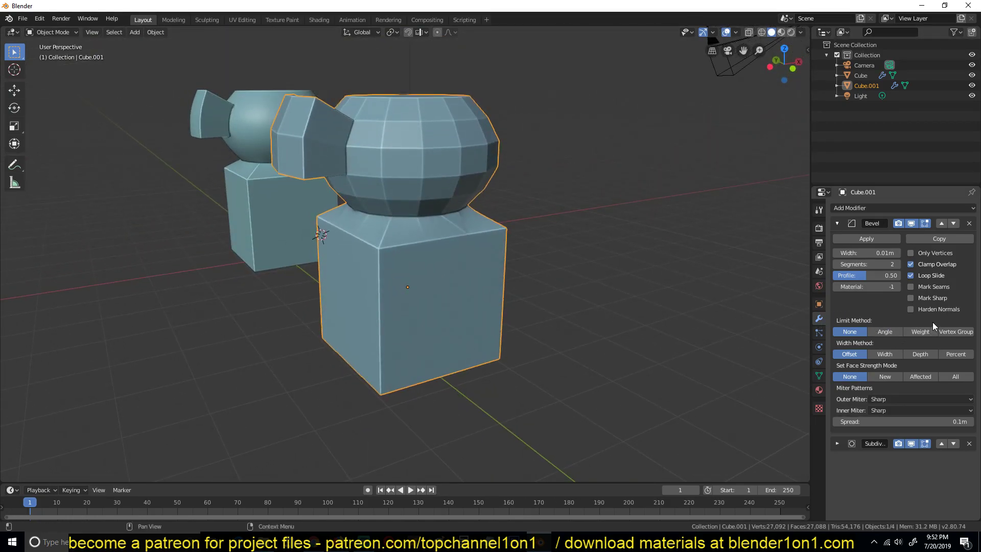
# - Set the Bevel limit method to Weight and hide the Edge Angle overlay in Edit Mode
pyautogui.click(921, 331)
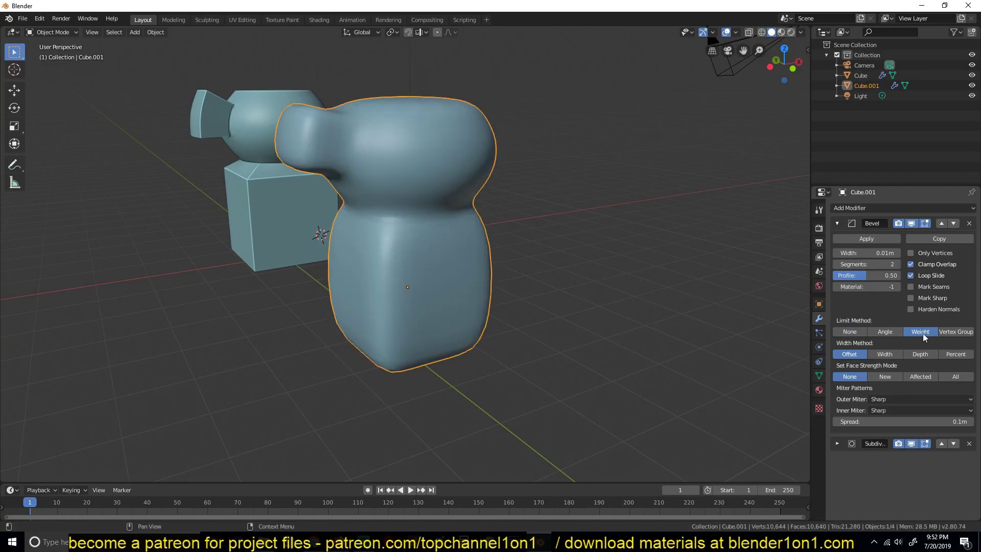
pyautogui.press('Tab')
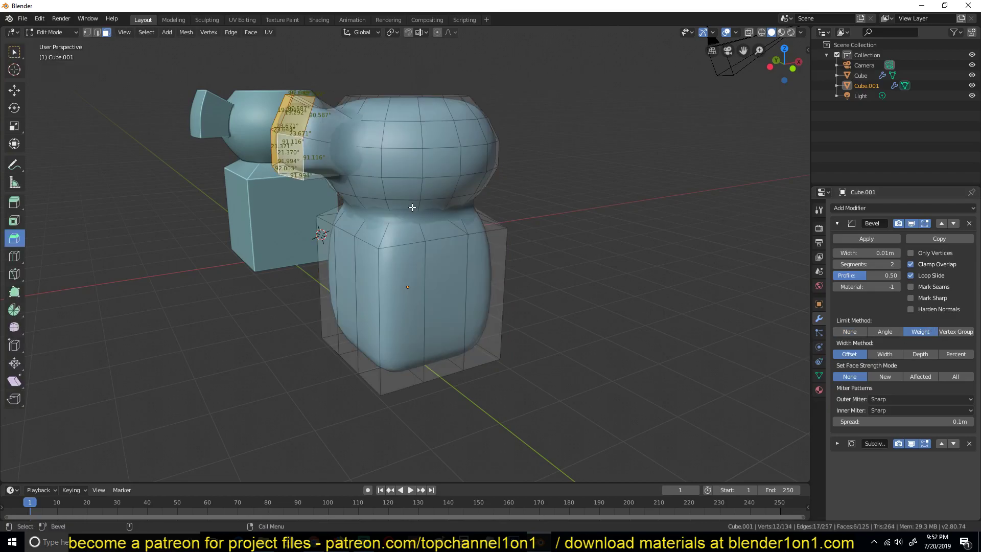
pyautogui.click(736, 33)
pyautogui.click(736, 32)
pyautogui.click(683, 365)
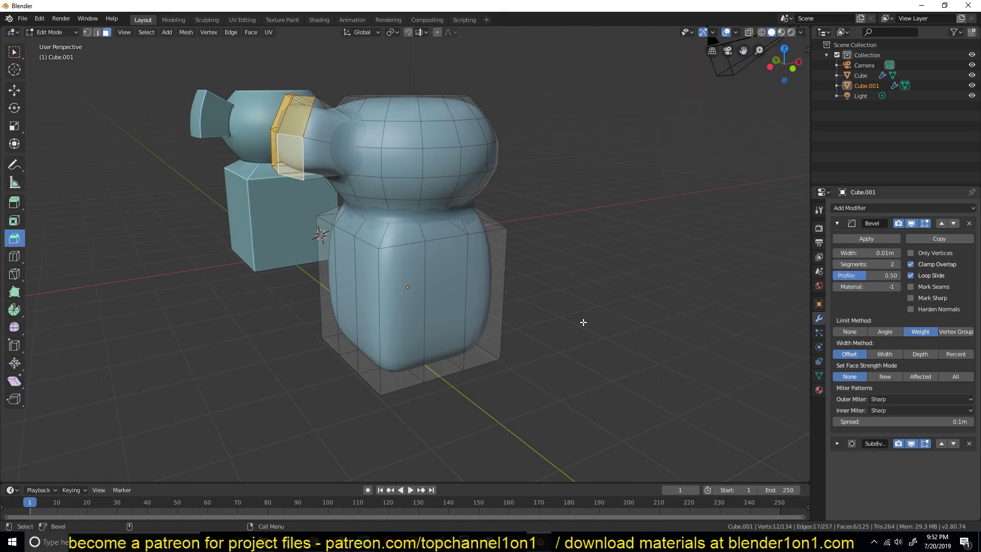
# - Select the base's bottom edge loops, the top rim loop and the spout edges
pyautogui.press('2')
pyautogui.keyDown('alt'); pyautogui.click(405, 251); pyautogui.keyUp('alt')
pyautogui.moveTo(405, 251); pyautogui.dragTo(438, 195, button='middle')
pyautogui.keyDown('alt'); pyautogui.keyDown('shift'); pyautogui.click(437, 184); pyautogui.keyUp('shift'); pyautogui.keyUp('alt')
pyautogui.keyDown('alt'); pyautogui.keyDown('shift'); pyautogui.click(400, 188); pyautogui.keyUp('shift'); pyautogui.keyUp('alt')
pyautogui.keyDown('alt'); pyautogui.keyDown('shift'); pyautogui.click(387, 259); pyautogui.keyUp('shift'); pyautogui.keyUp('alt')
pyautogui.keyDown('alt'); pyautogui.keyDown('shift'); pyautogui.click(454, 271); pyautogui.keyUp('shift'); pyautogui.keyUp('alt')
pyautogui.moveTo(517, 271); pyautogui.dragTo(467, 360, button='middle')
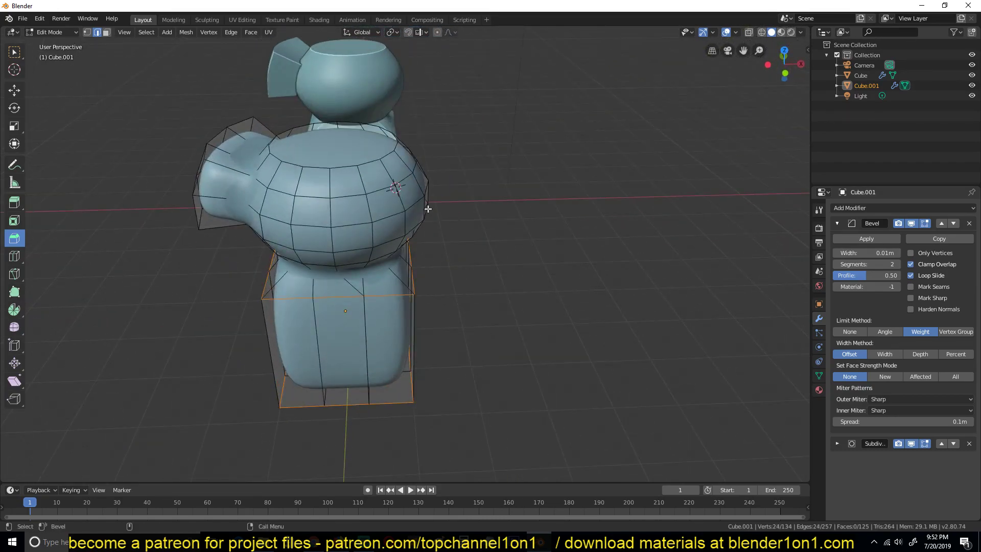
pyautogui.keyDown('alt'); pyautogui.keyDown('shift'); pyautogui.click(390, 136); pyautogui.keyUp('shift'); pyautogui.keyUp('alt')
pyautogui.moveTo(391, 135); pyautogui.dragTo(412, 234, button='middle')
pyautogui.keyDown('shift'); pyautogui.click(354, 252); pyautogui.keyUp('shift')
pyautogui.keyDown('shift'); pyautogui.click(318, 202); pyautogui.keyUp('shift')
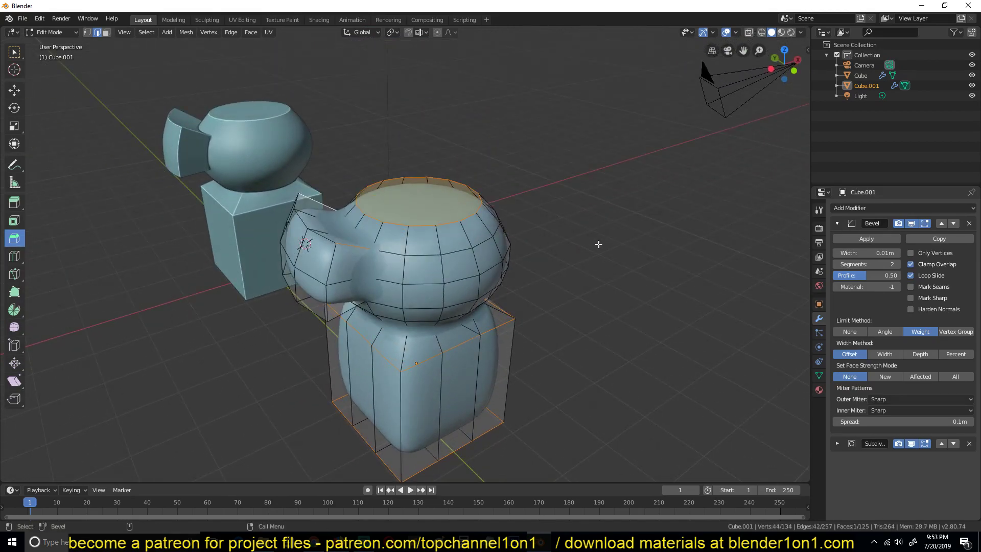
pyautogui.hotkey('ctrl', 'e')
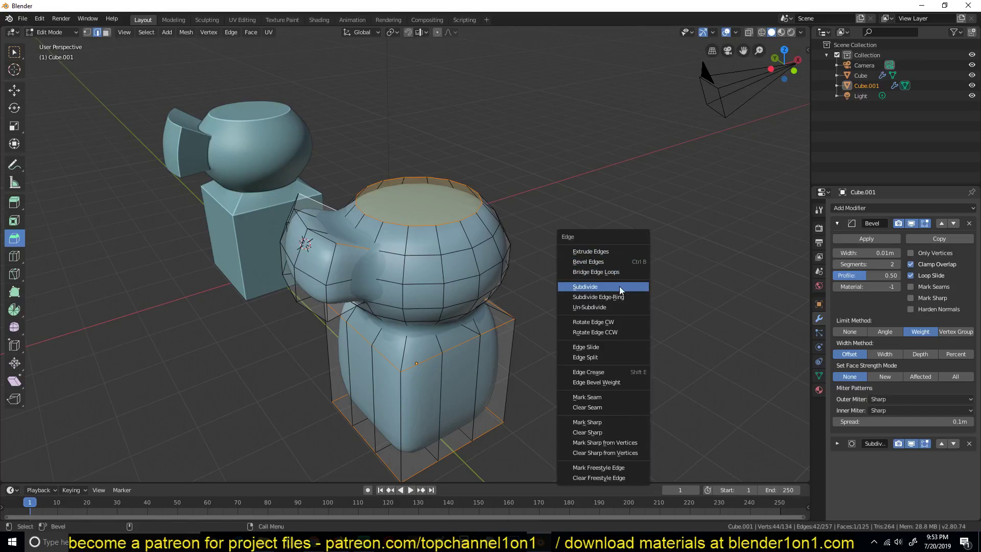
# - Give the selected edge loops a bevel weight of 1 and check the result in Object Mode
pyautogui.click(612, 383)
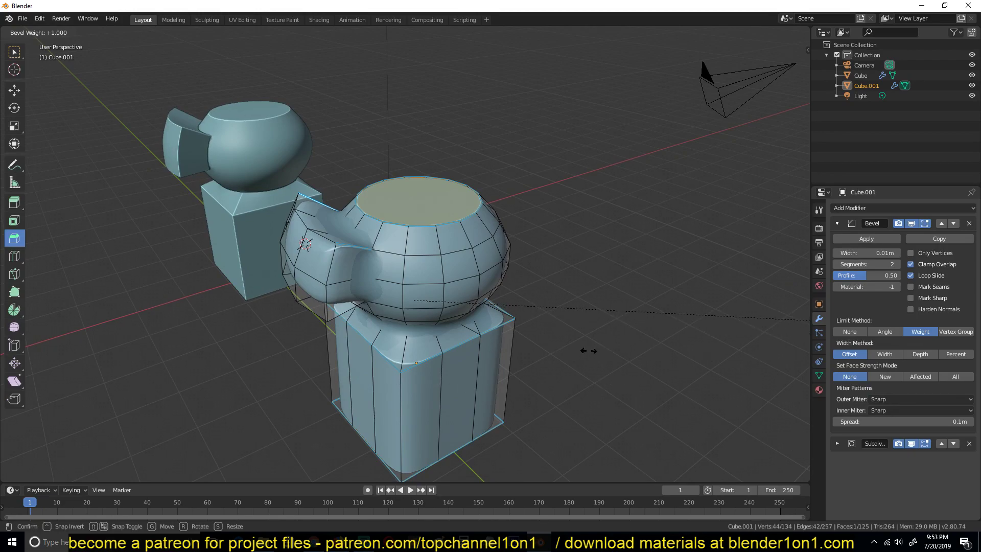
pyautogui.write('1')
pyautogui.press('Return')
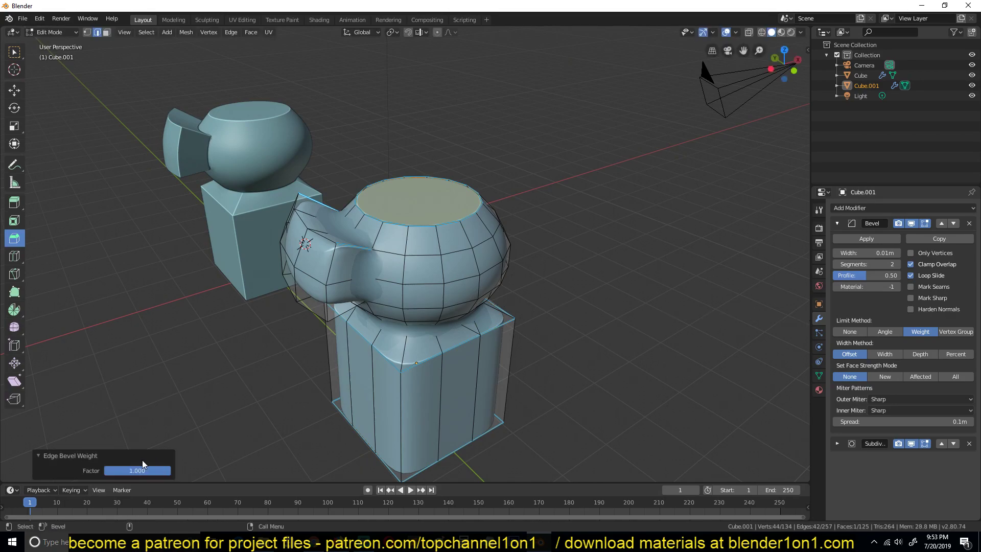
pyautogui.press('Tab')
pyautogui.moveTo(497, 311); pyautogui.dragTo(441, 303, button='middle')
pyautogui.keyDown('shift'); pyautogui.moveTo(434, 315); pyautogui.dragTo(455, 275, button='middle'); pyautogui.keyUp('shift')
# - Set the base's front corner edge to a bevel weight of 1, then leave Edit Mode
pyautogui.click(399, 278)
pyautogui.click(360, 264)
pyautogui.click(376, 287)
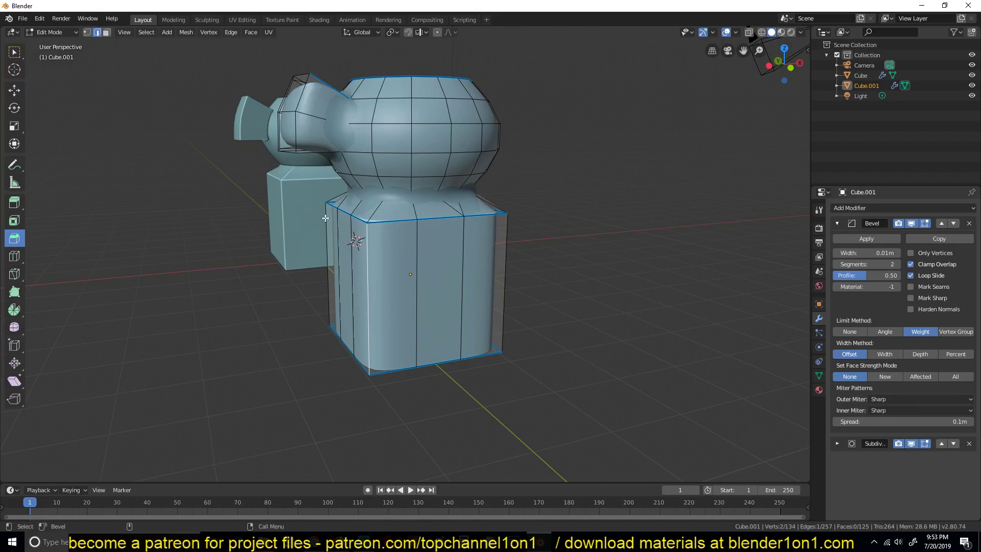
pyautogui.click(231, 41)
pyautogui.click(371, 288)
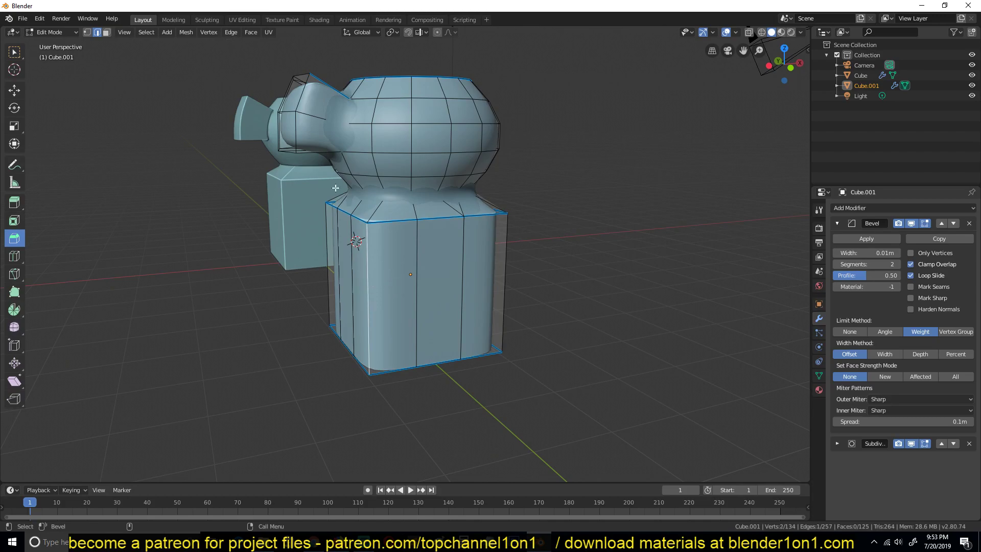
pyautogui.click(108, 32)
pyautogui.click(97, 32)
pyautogui.click(377, 294)
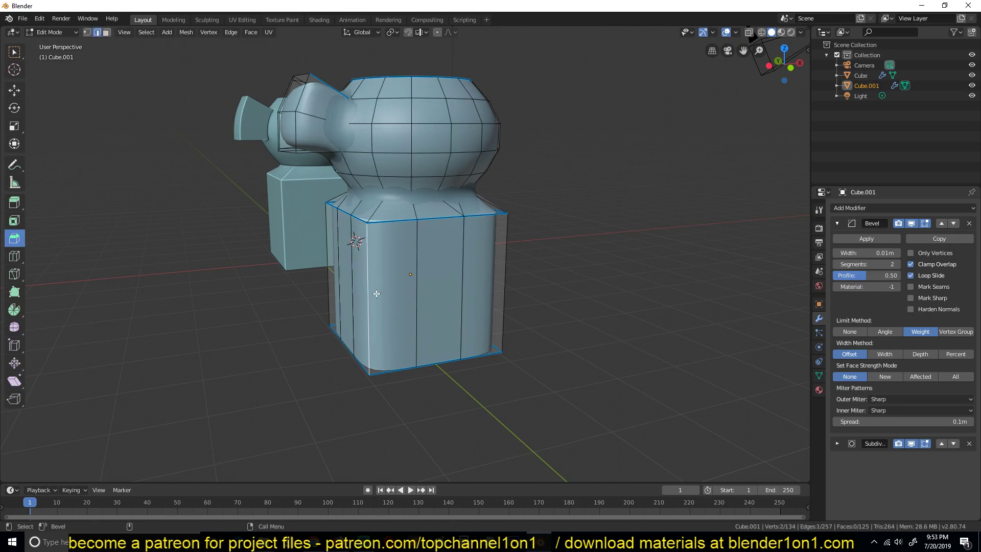
pyautogui.click(229, 33)
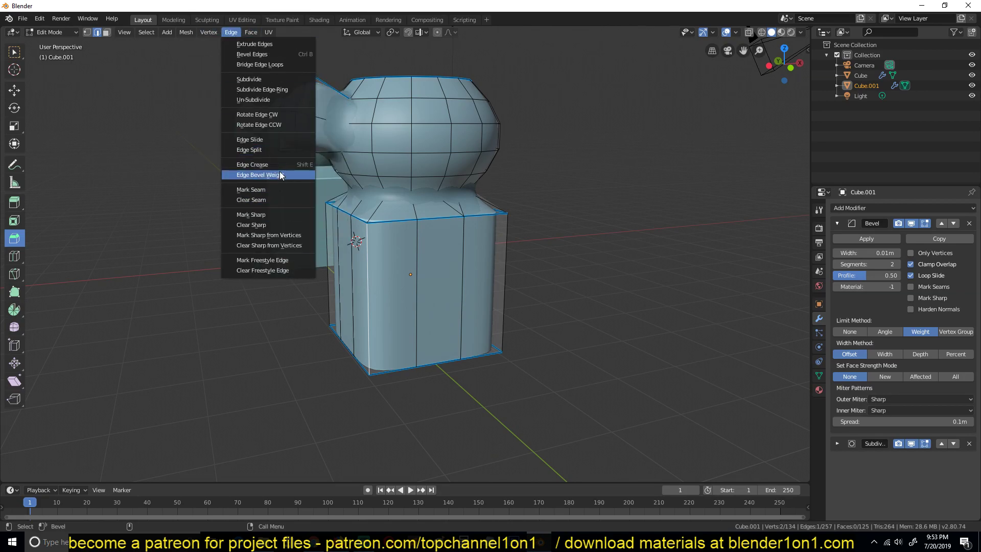
pyautogui.click(280, 175)
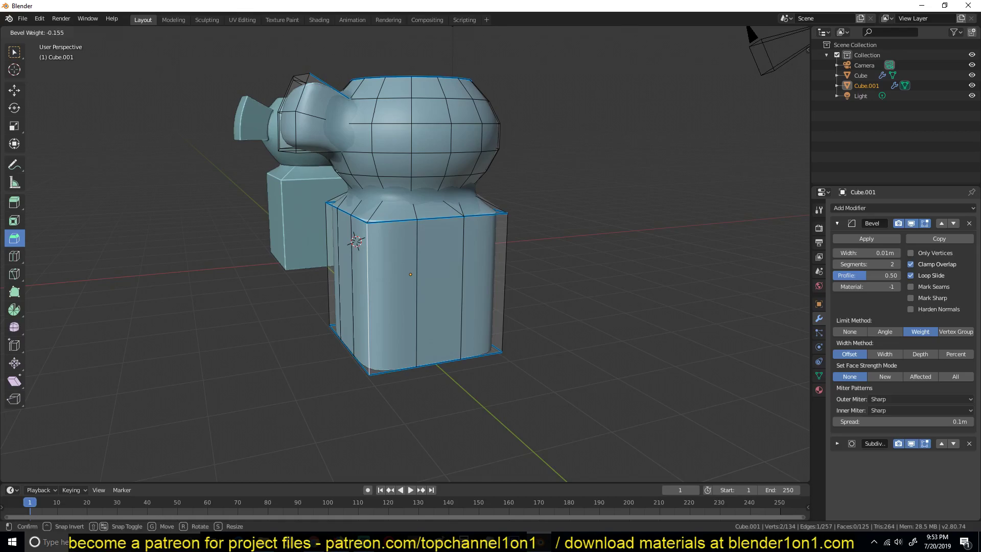
pyautogui.click(169, 157)
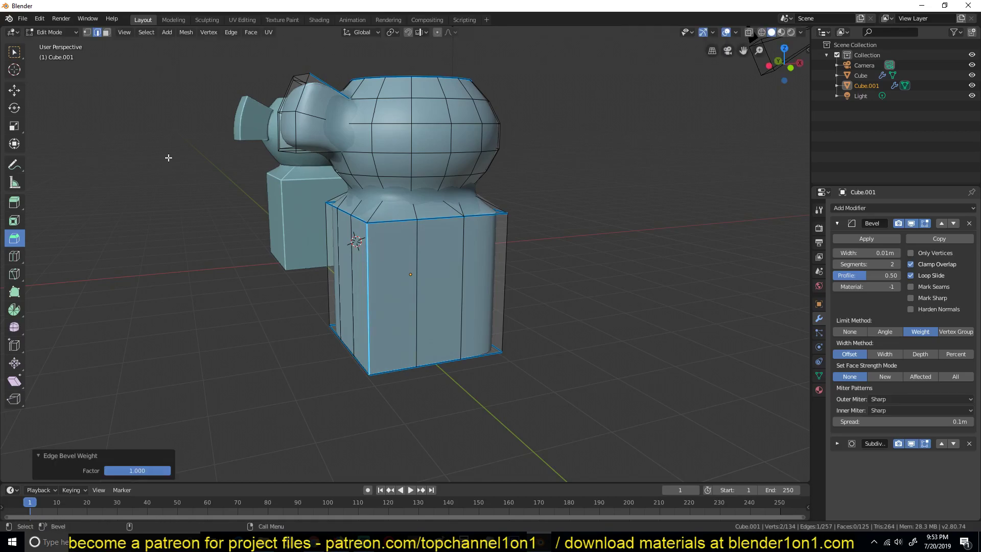
pyautogui.press('Tab')
pyautogui.moveTo(373, 202); pyautogui.dragTo(494, 267, button='middle')
# - In Edit Mode select the spout's vertical and bottom edge loops
pyautogui.press('Tab')
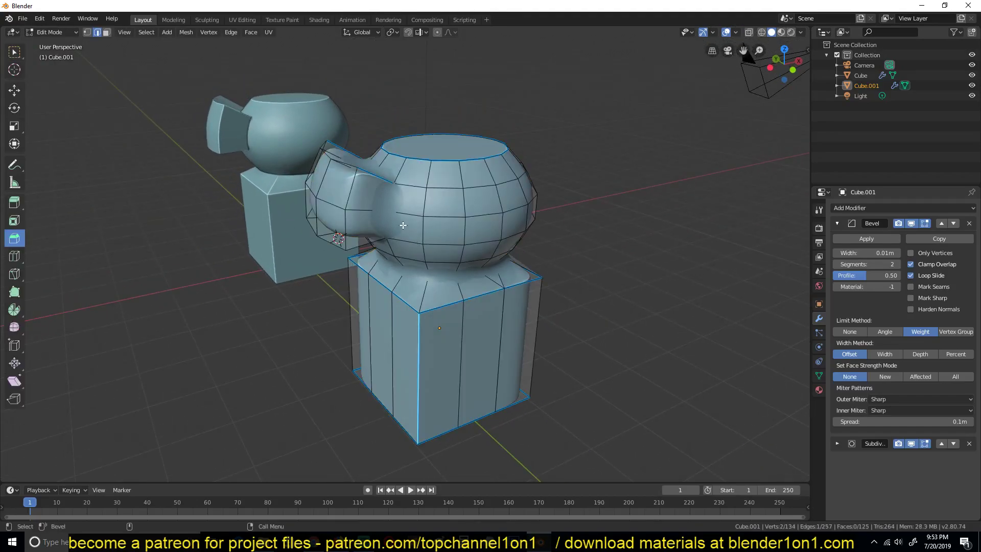
pyautogui.press('Tab')
pyautogui.press('Tab')
pyautogui.scroll(2, 377, 185)
pyautogui.keyDown('alt'); pyautogui.click(298, 154); pyautogui.keyUp('alt')
pyautogui.keyDown('alt'); pyautogui.keyDown('shift'); pyautogui.click(312, 209); pyautogui.keyUp('shift'); pyautogui.keyUp('alt')
pyautogui.keyDown('alt'); pyautogui.keyDown('shift'); pyautogui.click(325, 235); pyautogui.keyUp('shift'); pyautogui.keyUp('alt')
pyautogui.keyDown('alt'); pyautogui.keyDown('shift'); pyautogui.click(298, 193); pyautogui.keyUp('shift'); pyautogui.keyUp('alt')
pyautogui.moveTo(298, 193); pyautogui.dragTo(632, 127, button='middle')
pyautogui.keyDown('alt'); pyautogui.keyDown('shift'); pyautogui.click(629, 147); pyautogui.keyUp('shift'); pyautogui.keyUp('alt')
pyautogui.keyDown('alt'); pyautogui.keyDown('shift'); pyautogui.click(632, 133); pyautogui.keyUp('shift'); pyautogui.keyUp('alt')
# - Give the spout loops an Edge Bevel Weight of 1 and return to Object Mode
pyautogui.hotkey('ctrl', 'e')
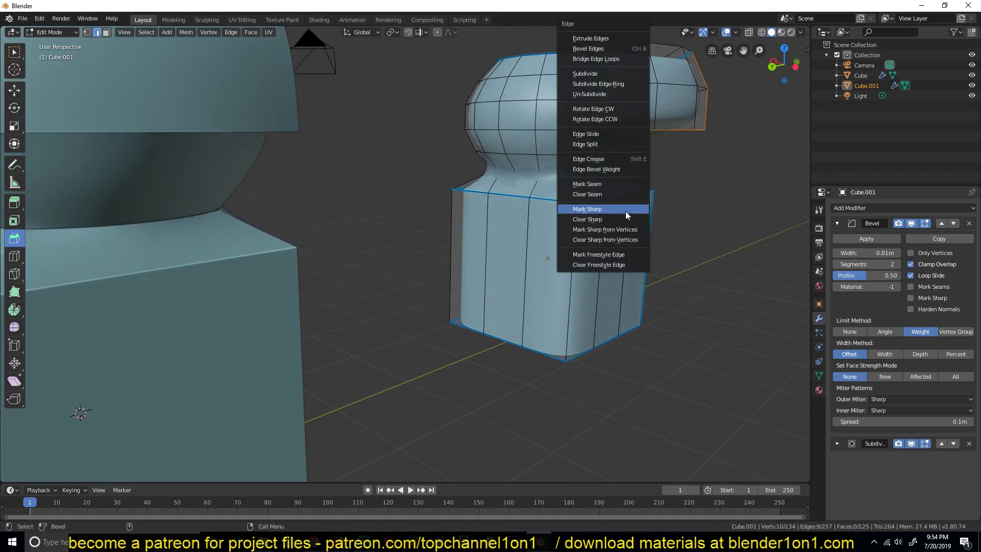
pyautogui.click(628, 169)
pyautogui.write('1')
pyautogui.press('Return')
pyautogui.press('Tab')
pyautogui.scroll(-5, 628, 175)
pyautogui.moveTo(628, 212); pyautogui.dragTo(488, 244, button='middle')
pyautogui.scroll(4, 489, 198)
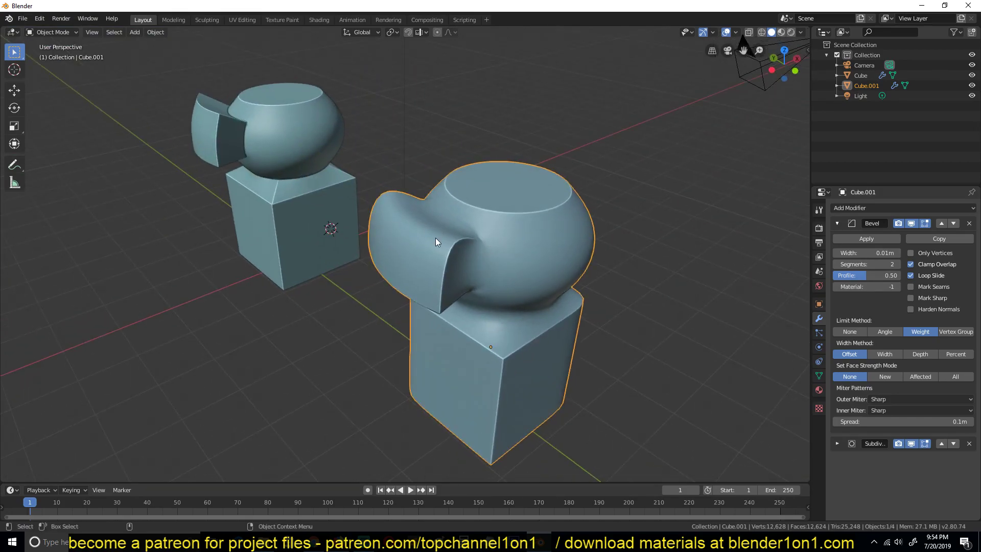
pyautogui.click(194, 152)
pyautogui.moveTo(275, 169); pyautogui.dragTo(357, 202, button='middle')
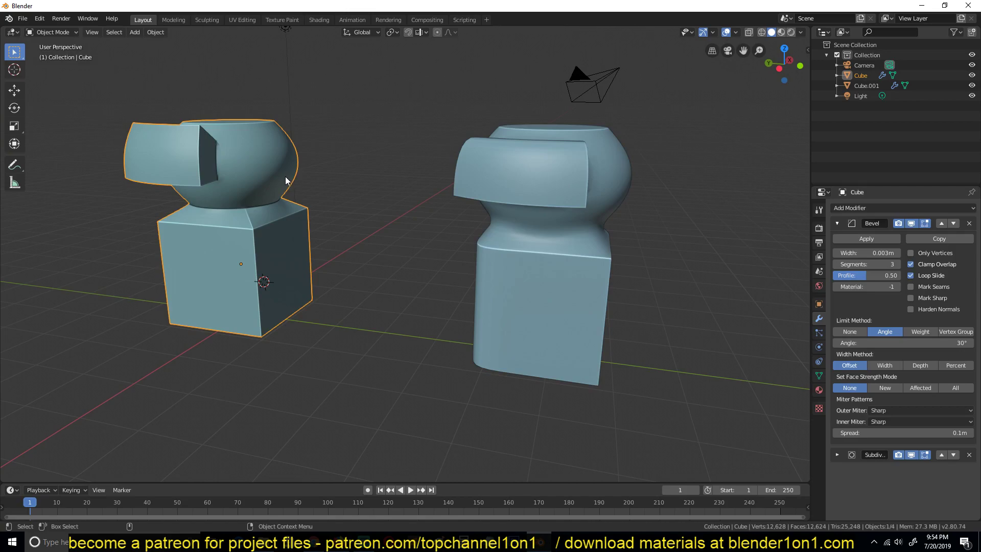
pyautogui.moveTo(256, 191); pyautogui.dragTo(403, 179, button='middle')
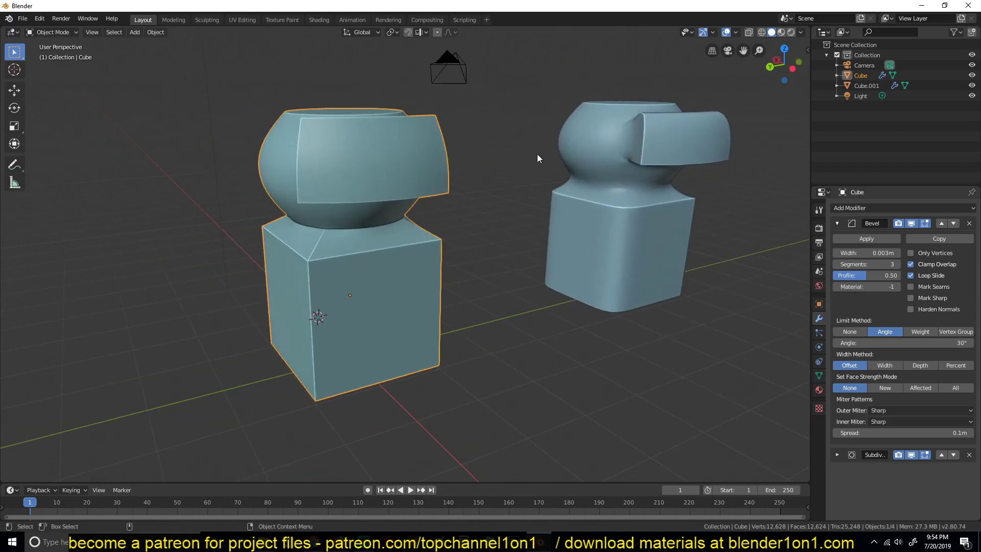